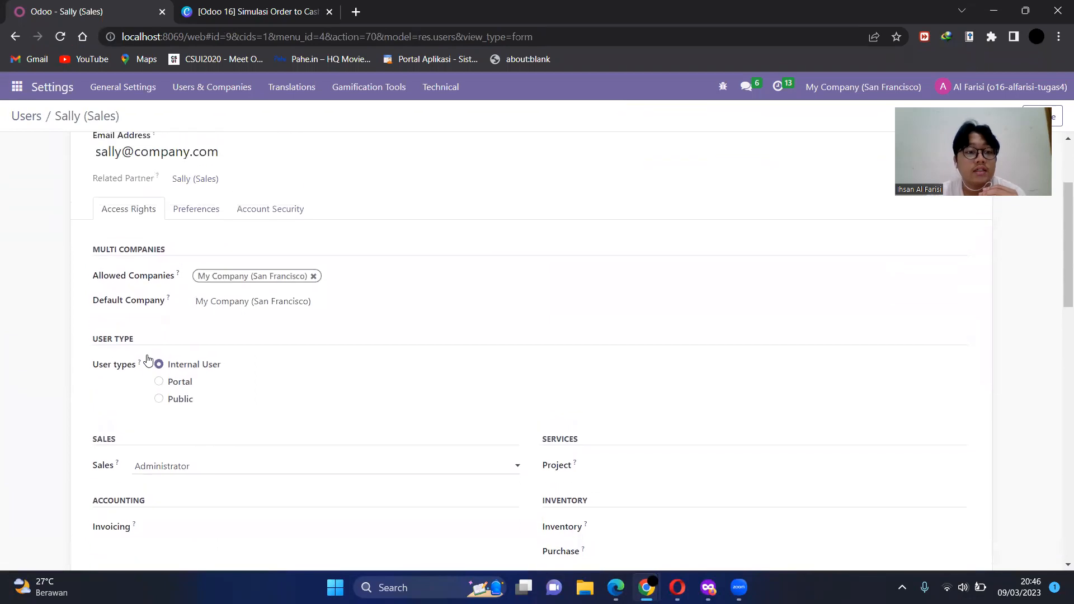
Step: Return to the users list, switch to the CRM user's incognito Chrome window and refresh the CRM pipeline
{"action": "left_click", "coordinate": [30, 119]}
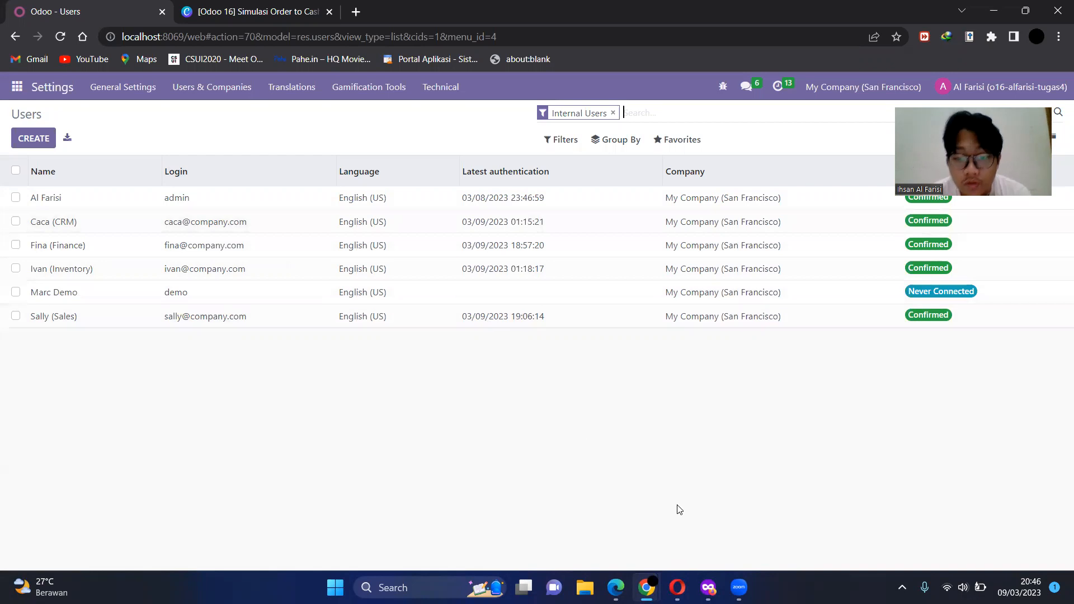
{"action": "mouse_move", "coordinate": [657, 576]}
{"action": "left_click", "coordinate": [722, 503]}
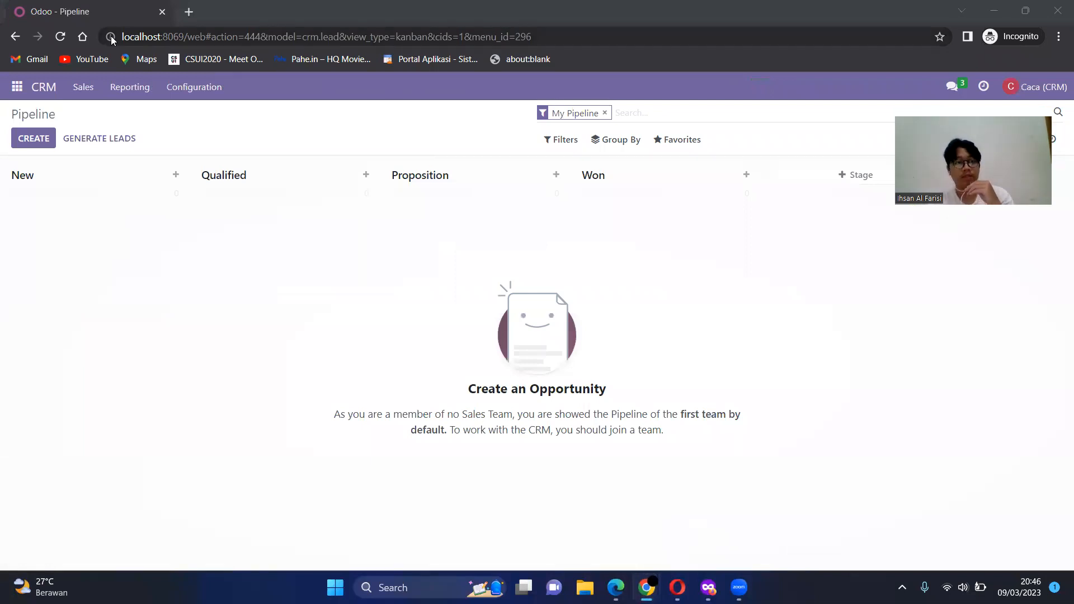
{"action": "left_click", "coordinate": [60, 37]}
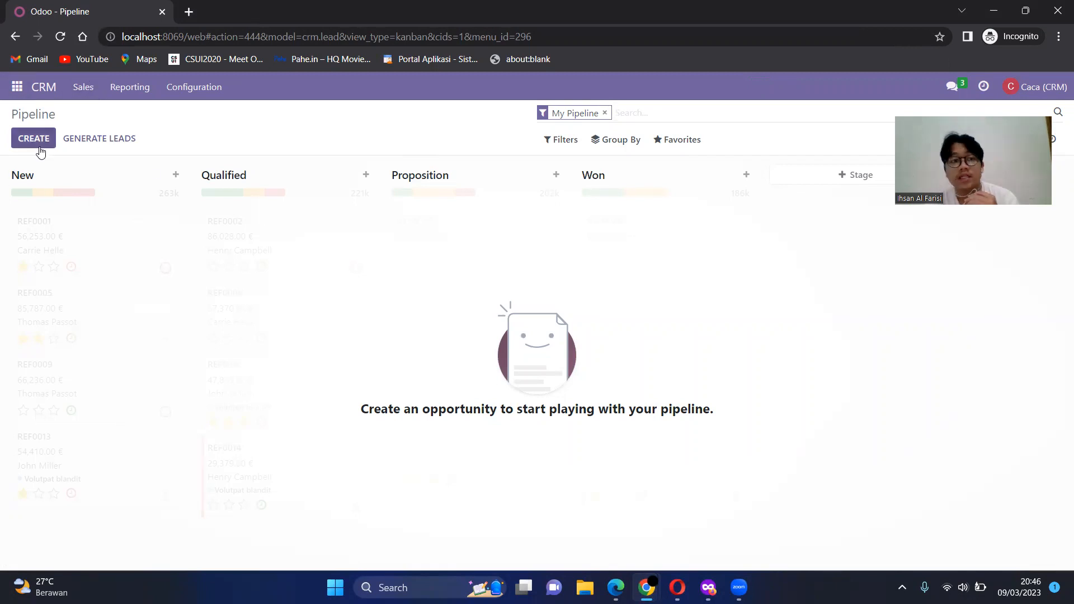
{"action": "left_click", "coordinate": [17, 87]}
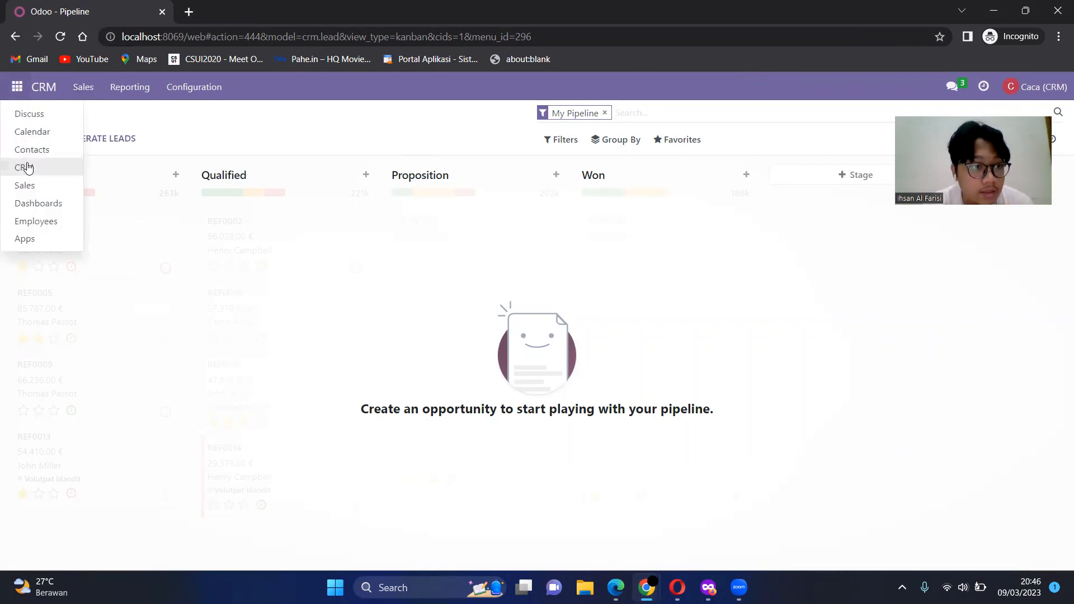
{"action": "left_click", "coordinate": [184, 128]}
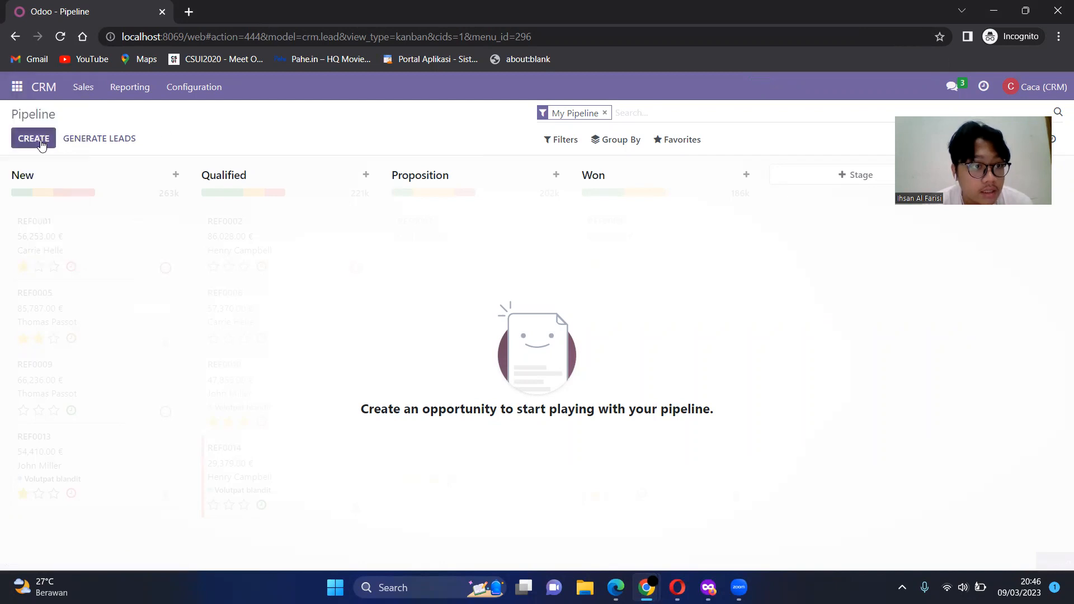
Step: Create an opportunity for PT Bangkit with an expected revenue of Rp 10,000,000 and open its full form
{"action": "left_click", "coordinate": [41, 141]}
{"action": "type", "text": "PT"}
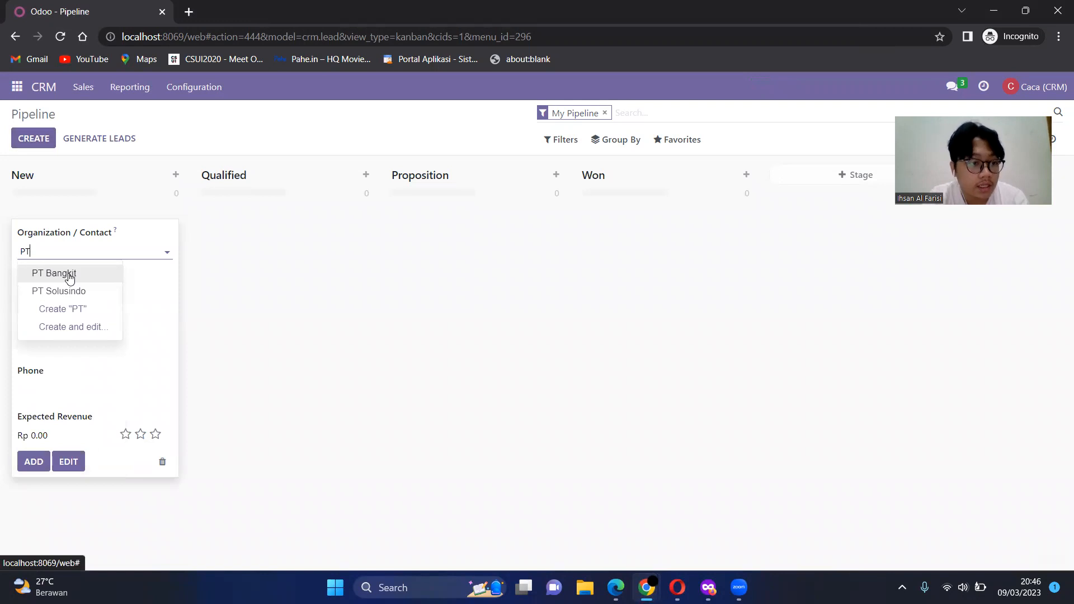
{"action": "left_click", "coordinate": [68, 274]}
{"action": "left_click", "coordinate": [62, 431]}
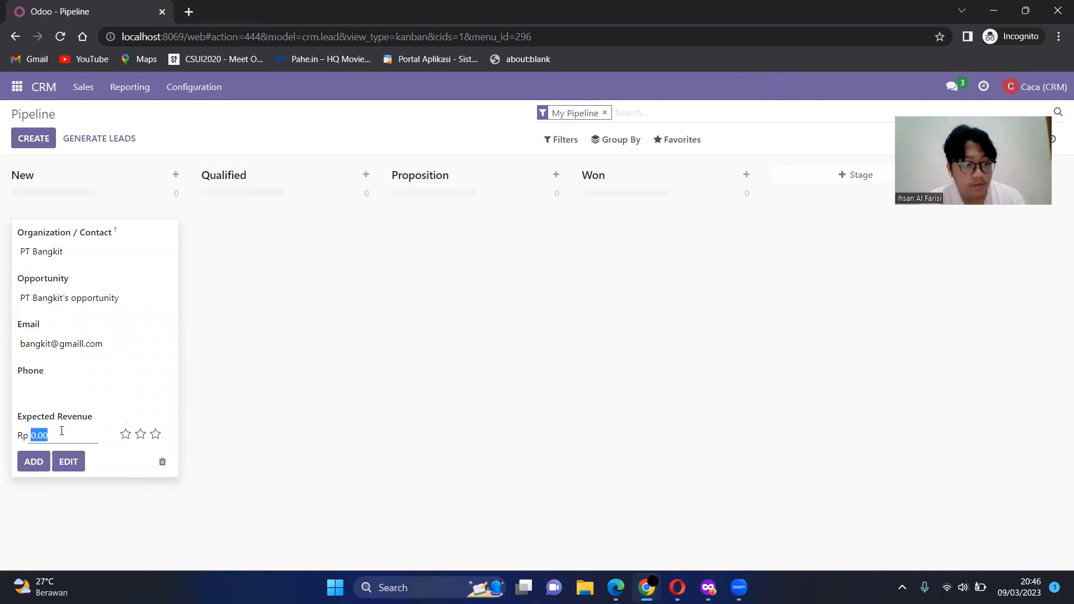
{"action": "type", "text": "10"}
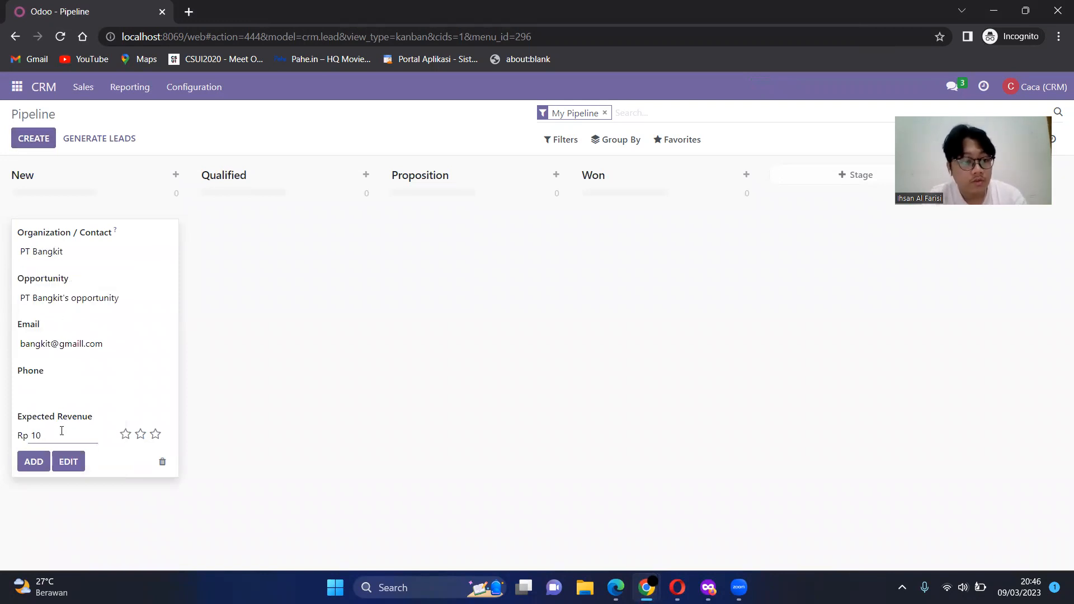
{"action": "type", "text": "000000"}
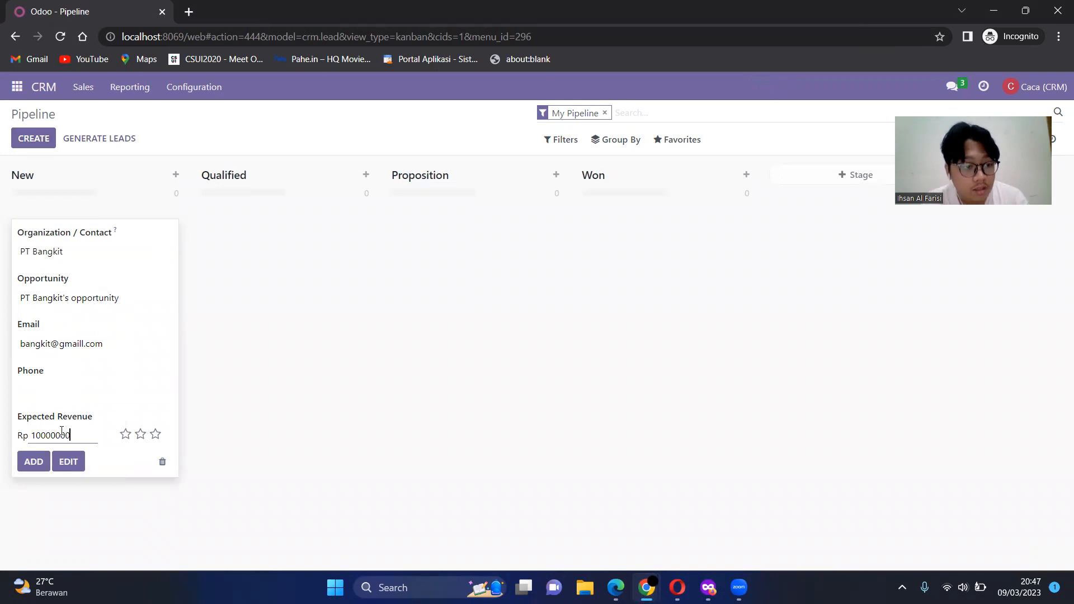
{"action": "left_click", "coordinate": [73, 464]}
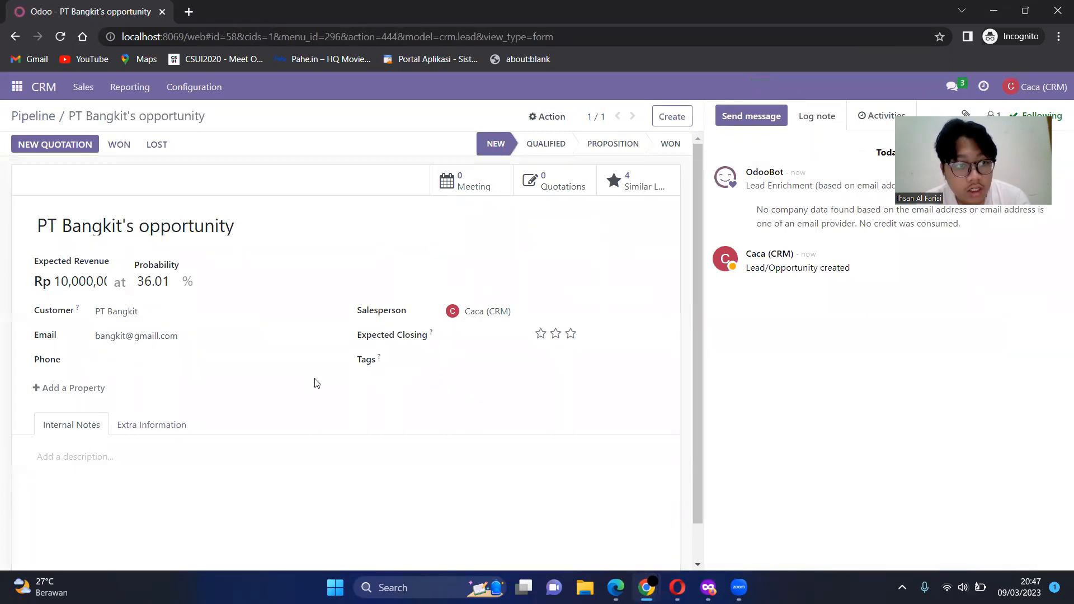
Step: Rate PT Bangkit's opportunity three stars, set its probability to 40% and return to the pipeline
{"action": "left_click", "coordinate": [571, 334]}
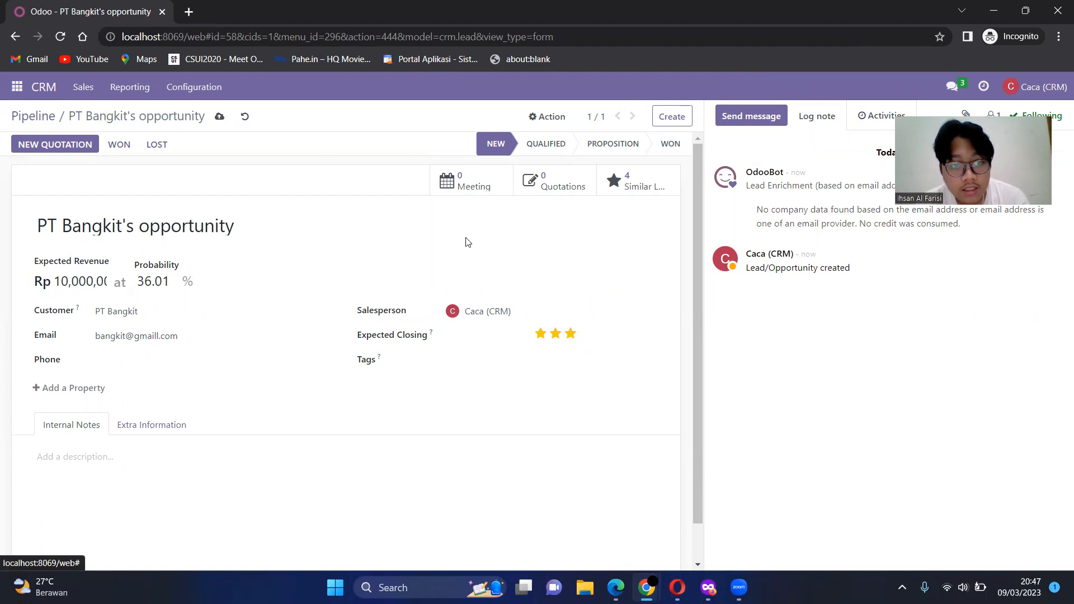
{"action": "double_click", "coordinate": [167, 280]}
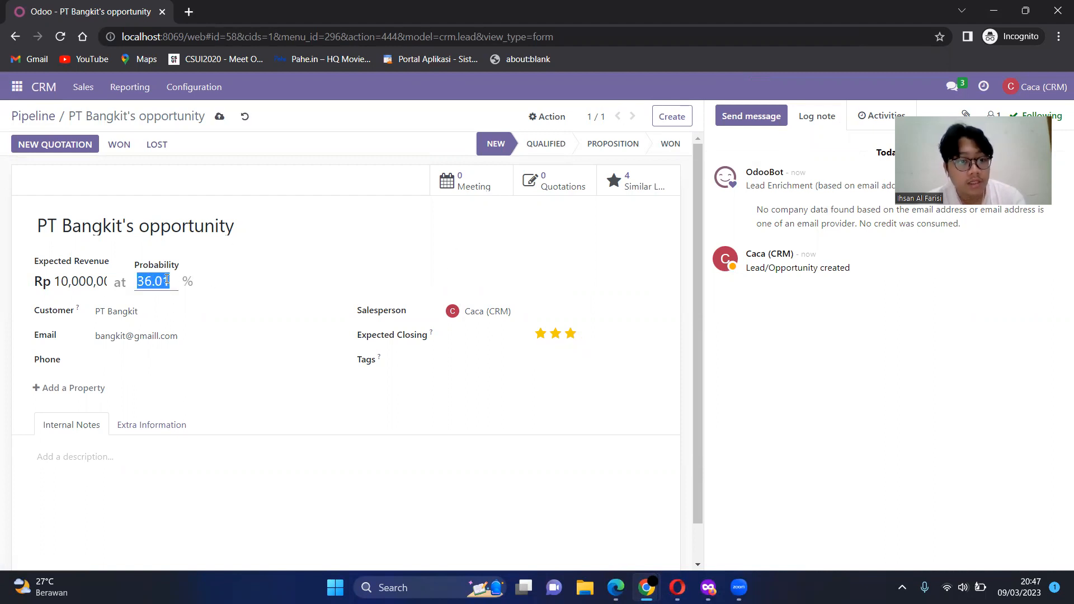
{"action": "type", "text": "40"}
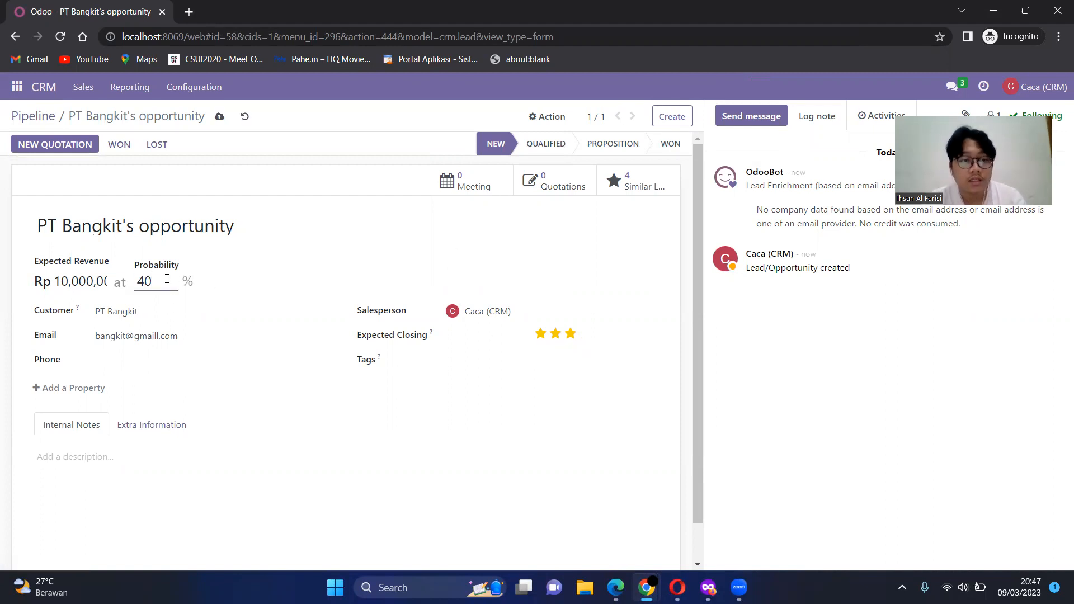
{"action": "left_click", "coordinate": [38, 117]}
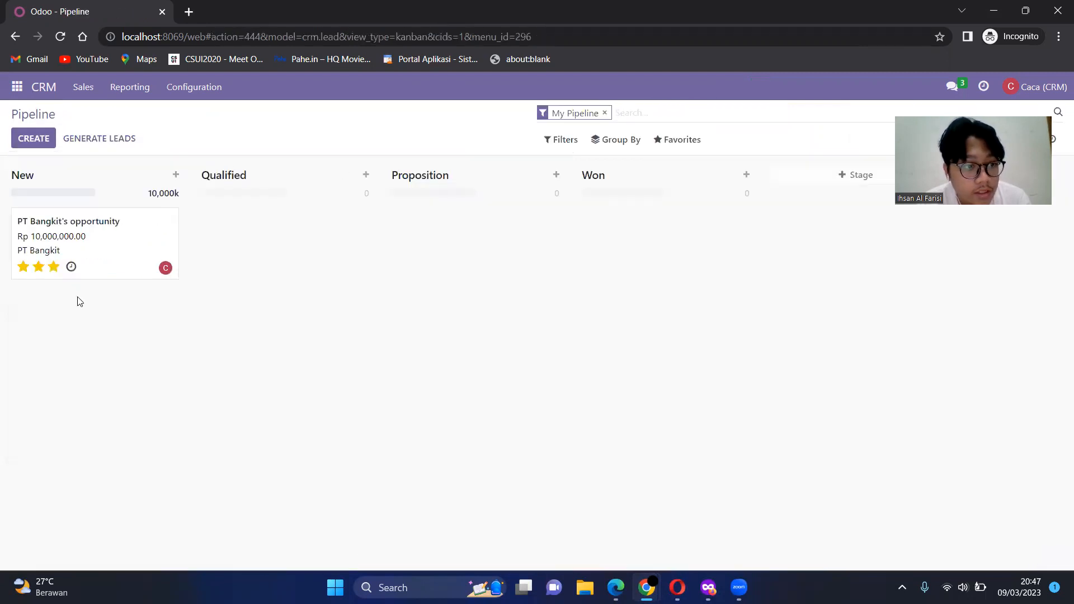
Step: Create an opportunity for PT Solusindo with an expected revenue of Rp 5,000,000 and two stars, and return to the pipeline
{"action": "left_click", "coordinate": [38, 140]}
{"action": "type", "text": "PT"}
{"action": "key", "text": "Down"}
{"action": "key", "text": "Return"}
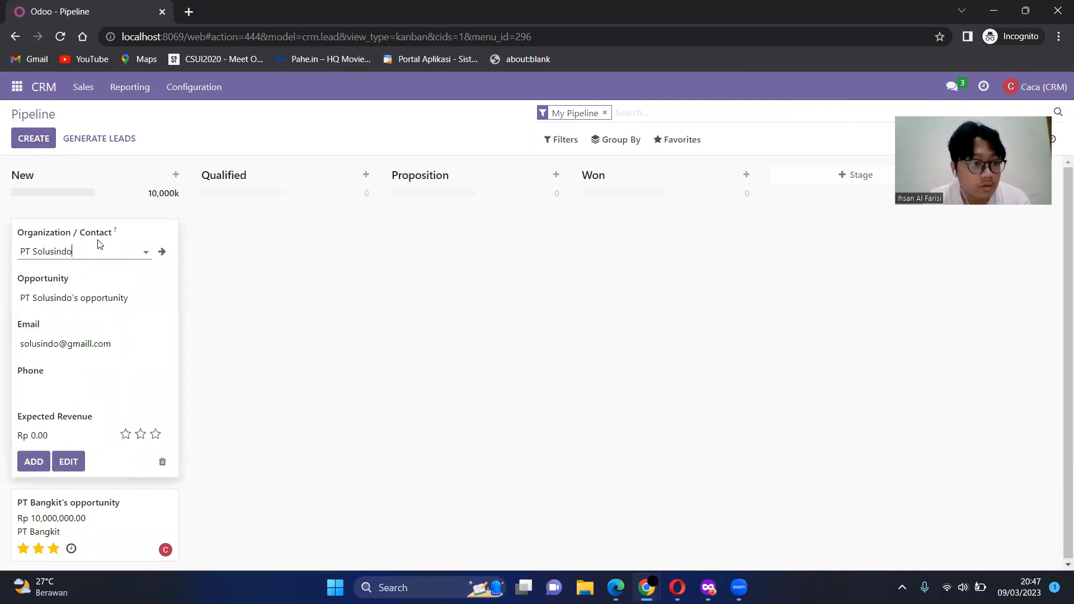
{"action": "left_click", "coordinate": [72, 427]}
{"action": "key", "text": "ctrl+a"}
{"action": "type", "text": "50"}
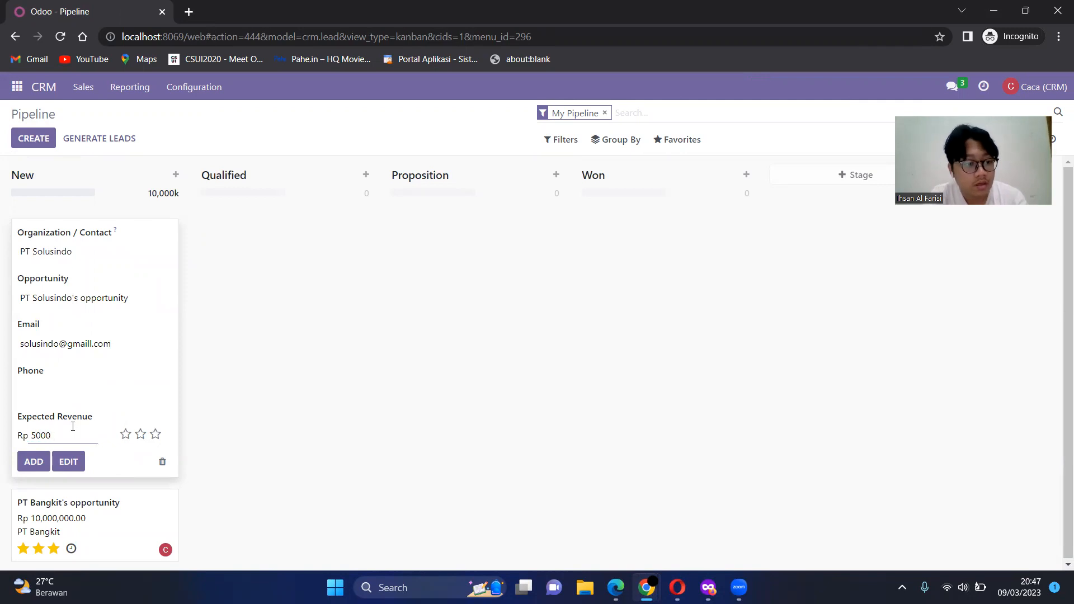
{"action": "left_click", "coordinate": [69, 465]}
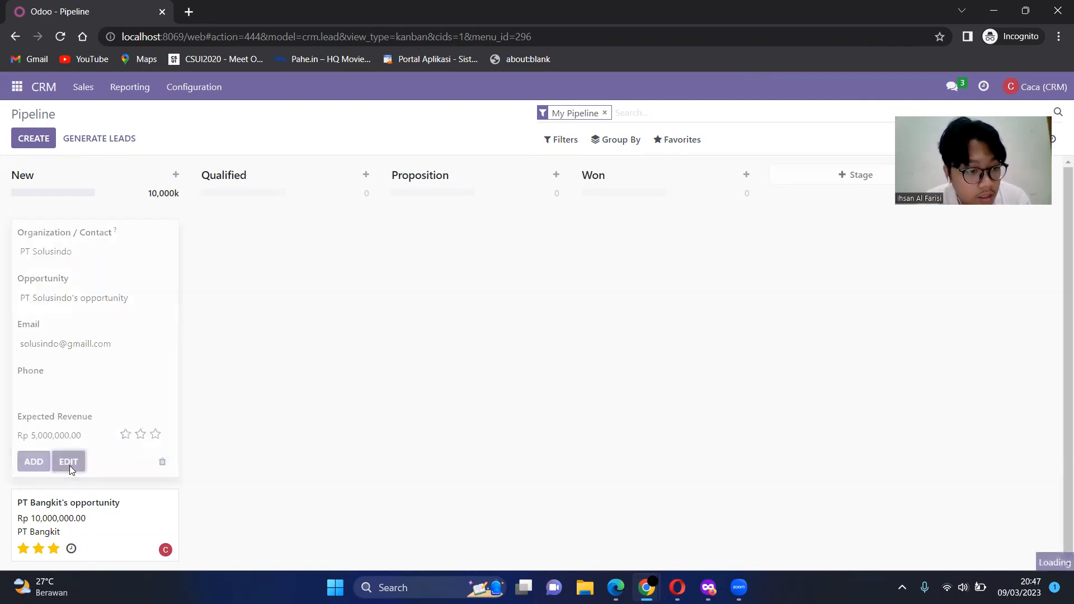
{"action": "left_click", "coordinate": [555, 334]}
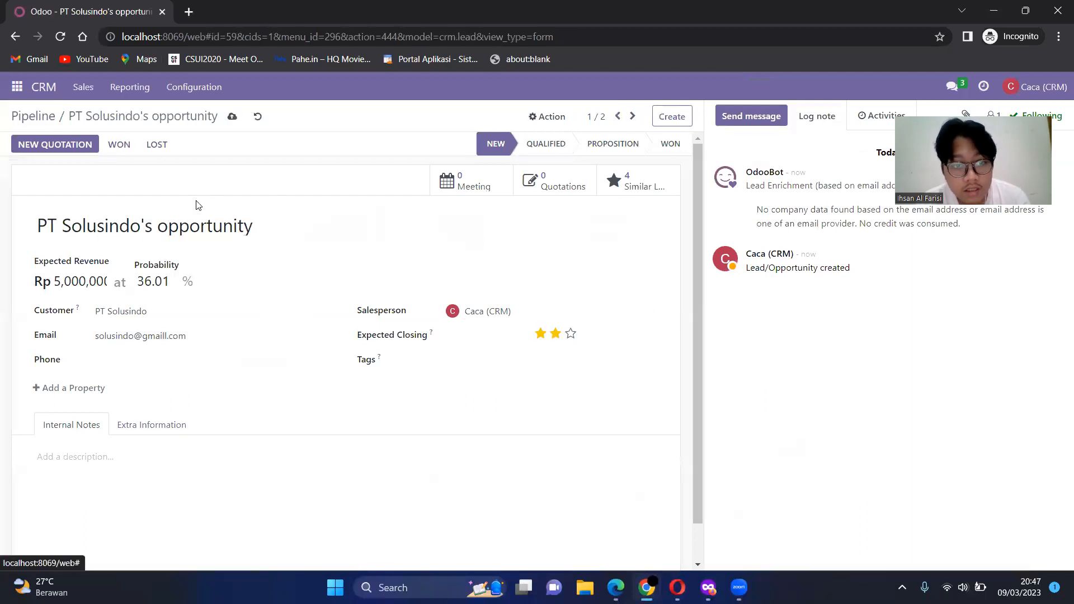
{"action": "left_click", "coordinate": [26, 119]}
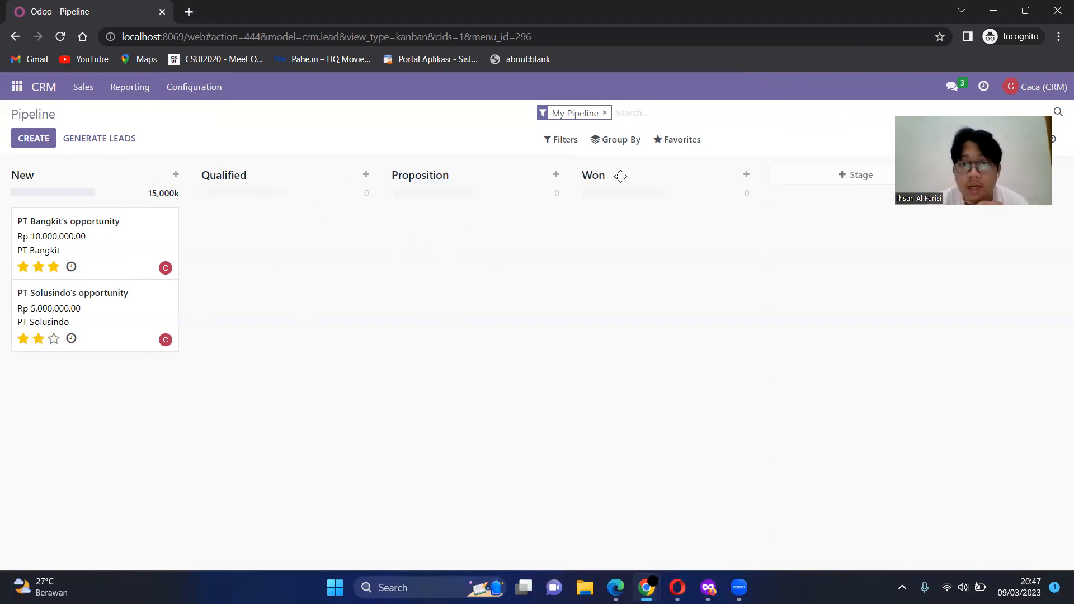
Step: Move the PT Bangkit and PT Solusindo opportunities through the Qualified stage to Proposition
{"action": "left_click_drag", "start_coordinate": [140, 249], "coordinate": [270, 201]}
{"action": "left_click_drag", "start_coordinate": [284, 249], "coordinate": [455, 246]}
{"action": "left_click_drag", "start_coordinate": [288, 246], "coordinate": [474, 335]}
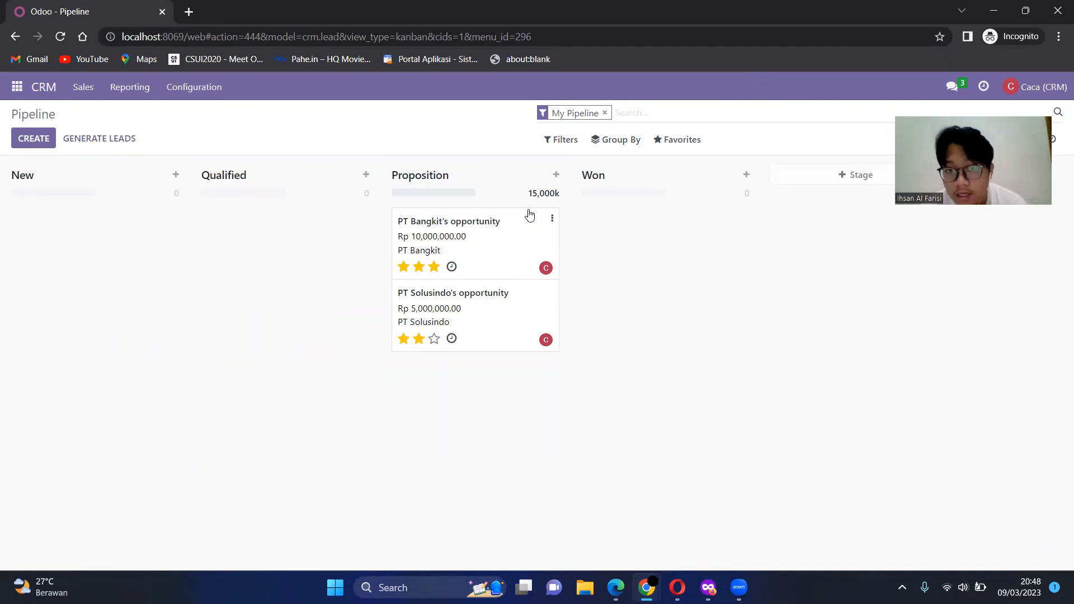
Step: Mark PT Bangkit's opportunity as won and return to the pipeline
{"action": "left_click", "coordinate": [505, 249]}
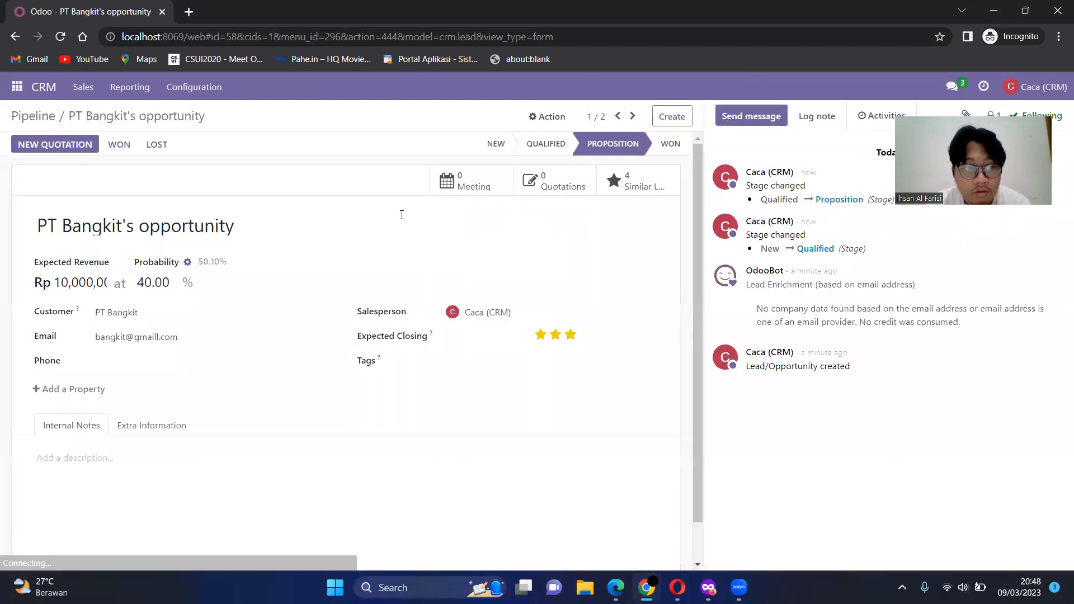
{"action": "left_click", "coordinate": [125, 145]}
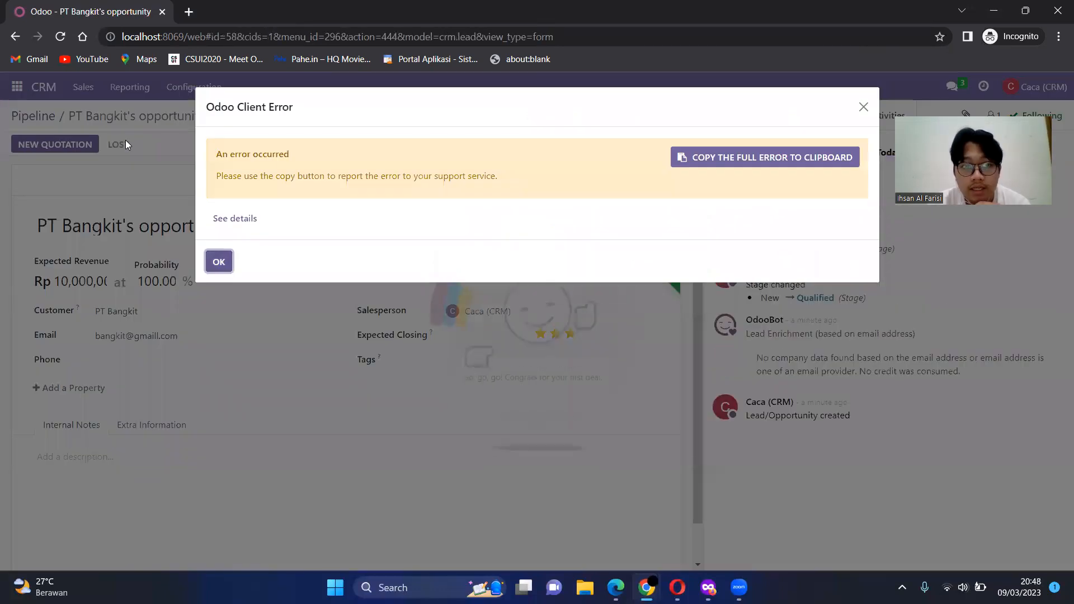
{"action": "left_click", "coordinate": [218, 262]}
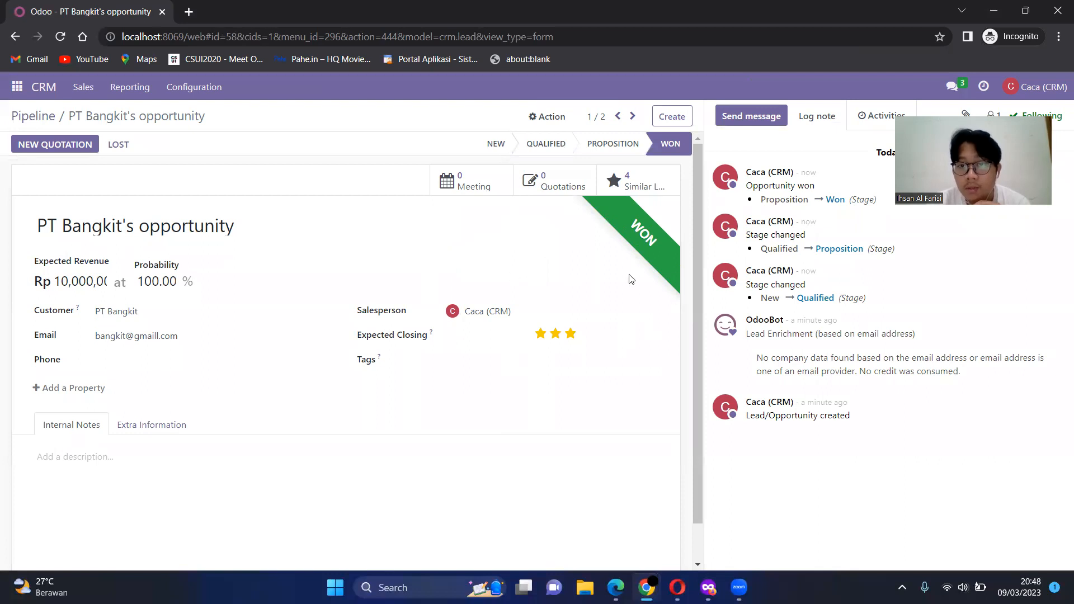
{"action": "left_click", "coordinate": [44, 118]}
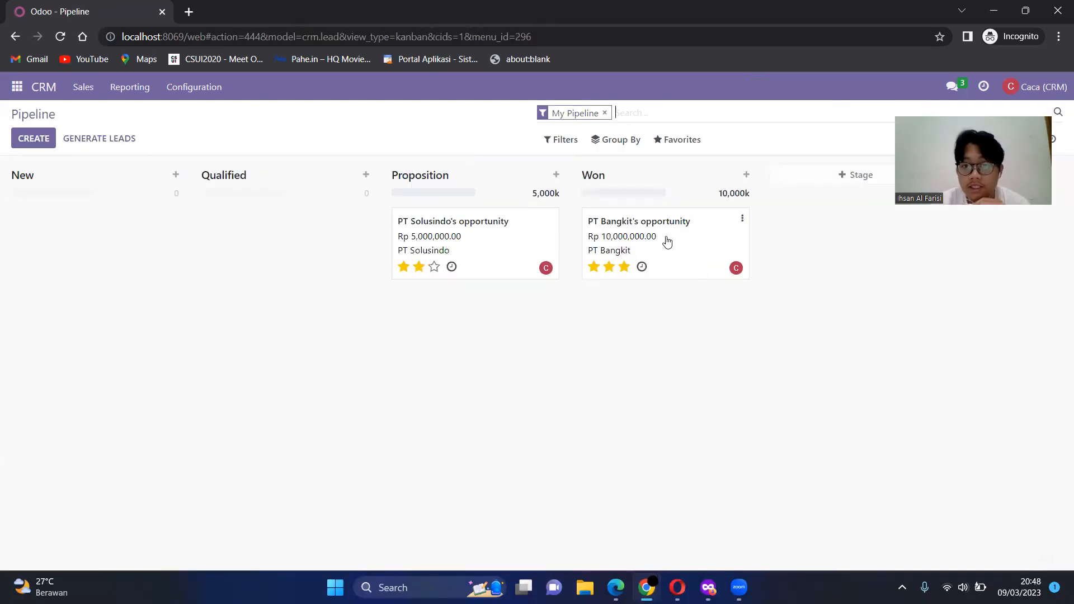
Step: Move PT Bangkit's card to Proposition and back to Won, and check its record
{"action": "mouse_move", "coordinate": [677, 247]}
{"action": "left_mouse_down"}
{"action": "mouse_move", "coordinate": [523, 227]}
{"action": "mouse_move", "coordinate": [486, 239]}
{"action": "mouse_move", "coordinate": [685, 245]}
{"action": "left_mouse_up"}
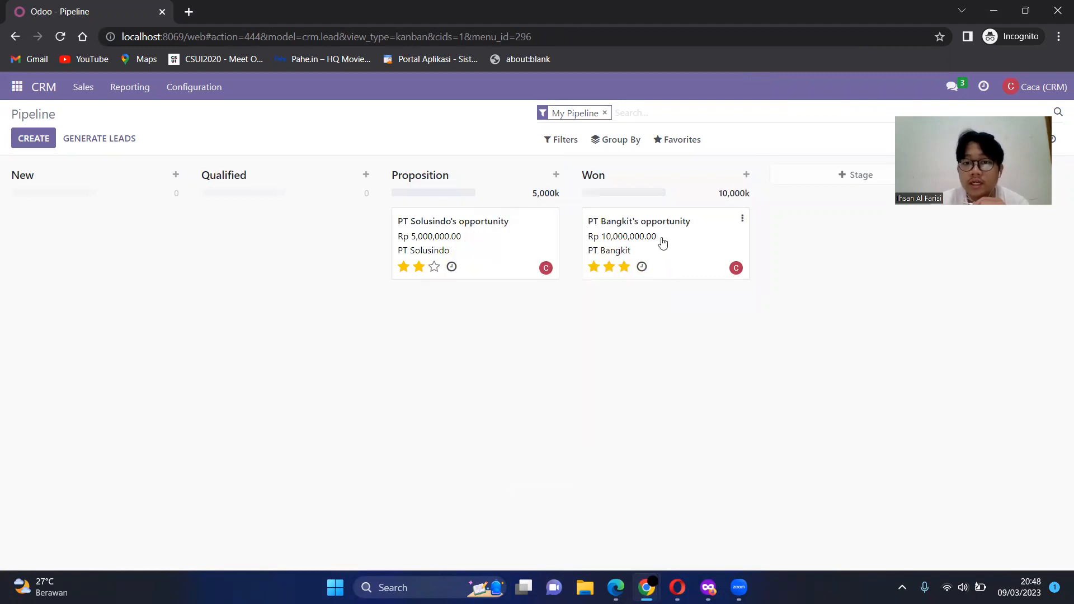
{"action": "left_click", "coordinate": [662, 240]}
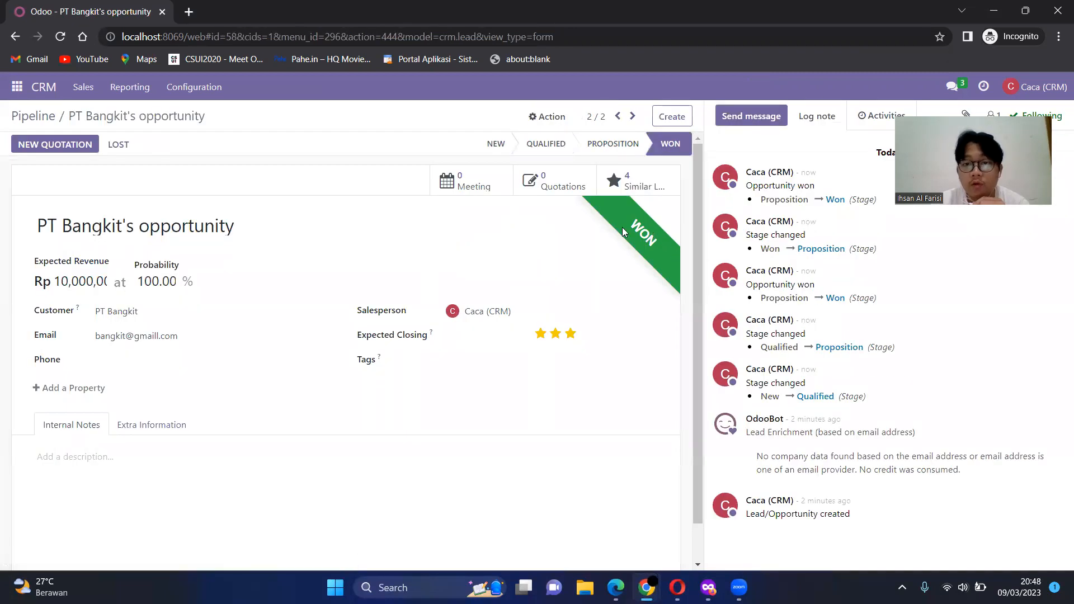
{"action": "left_click", "coordinate": [29, 116]}
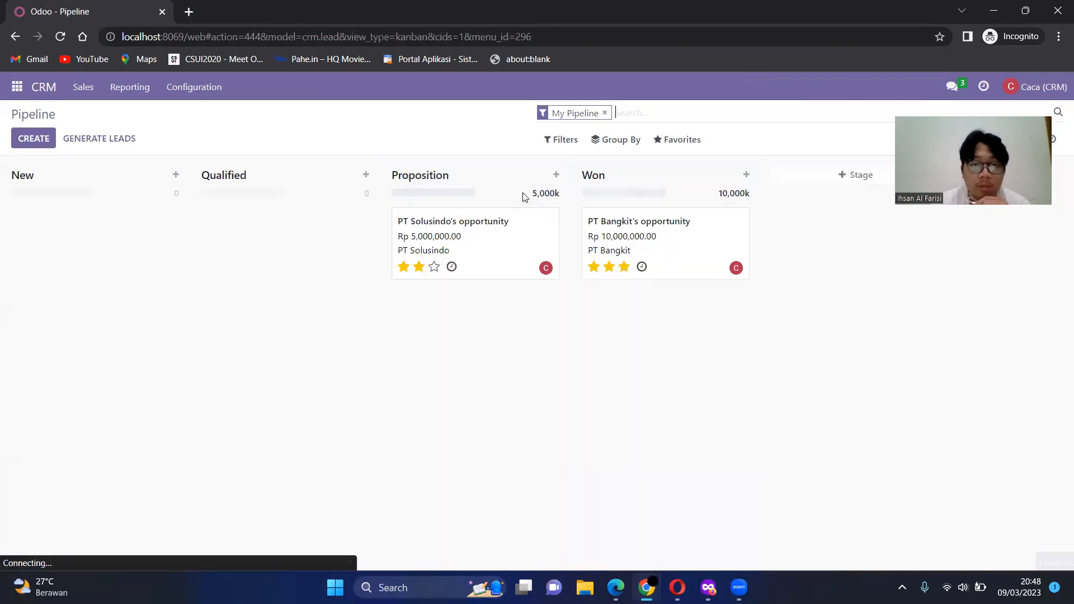
Step: Mark PT Solusindo's opportunity as lost without giving a lost reason and return to the pipeline
{"action": "left_click", "coordinate": [495, 250]}
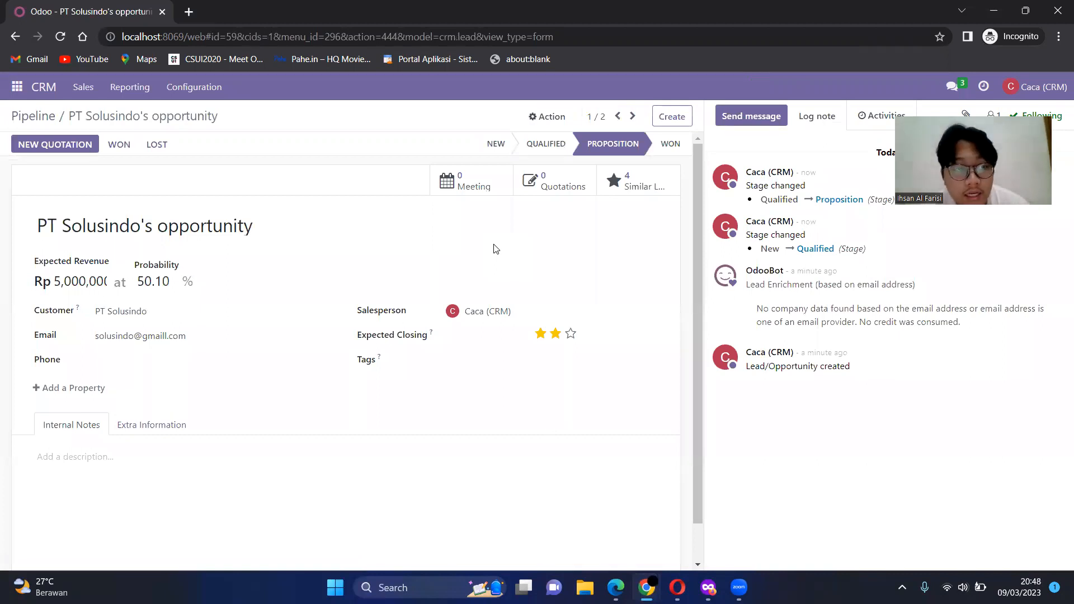
{"action": "left_click", "coordinate": [162, 146]}
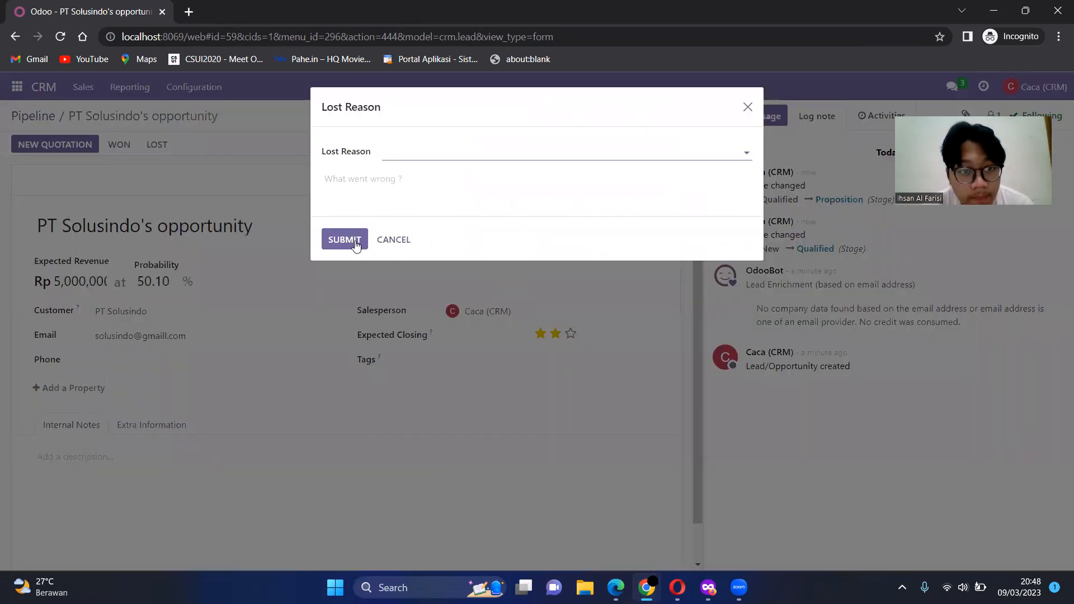
{"action": "left_click", "coordinate": [333, 252]}
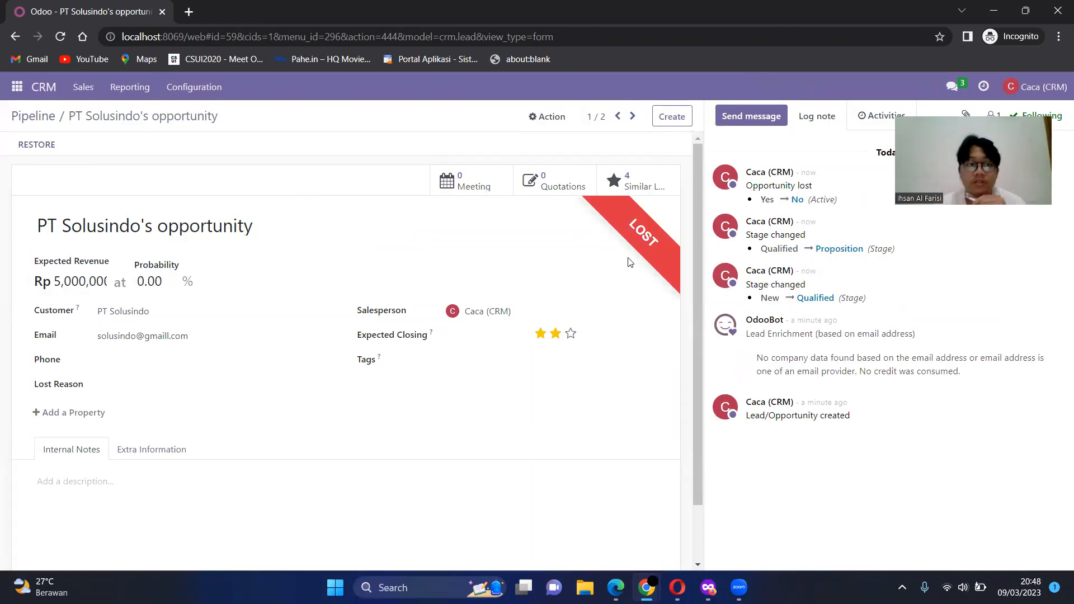
{"action": "left_click", "coordinate": [39, 118]}
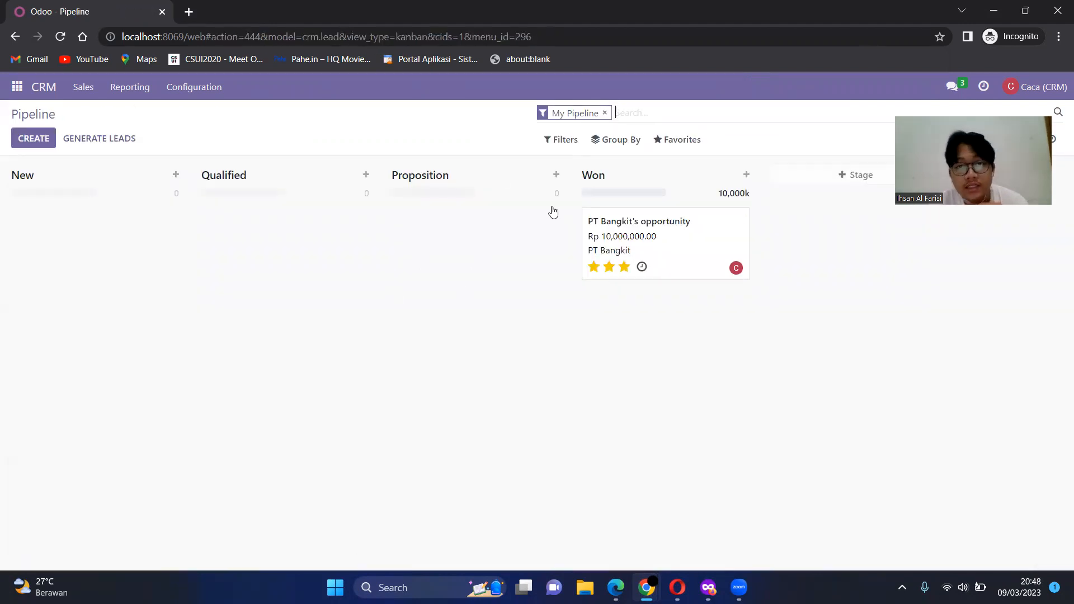
Step: Open PT Bangkit's won opportunity, and in the sales user's Edge InPrivate window display their own quotations in the Sales app
{"action": "left_click", "coordinate": [688, 242]}
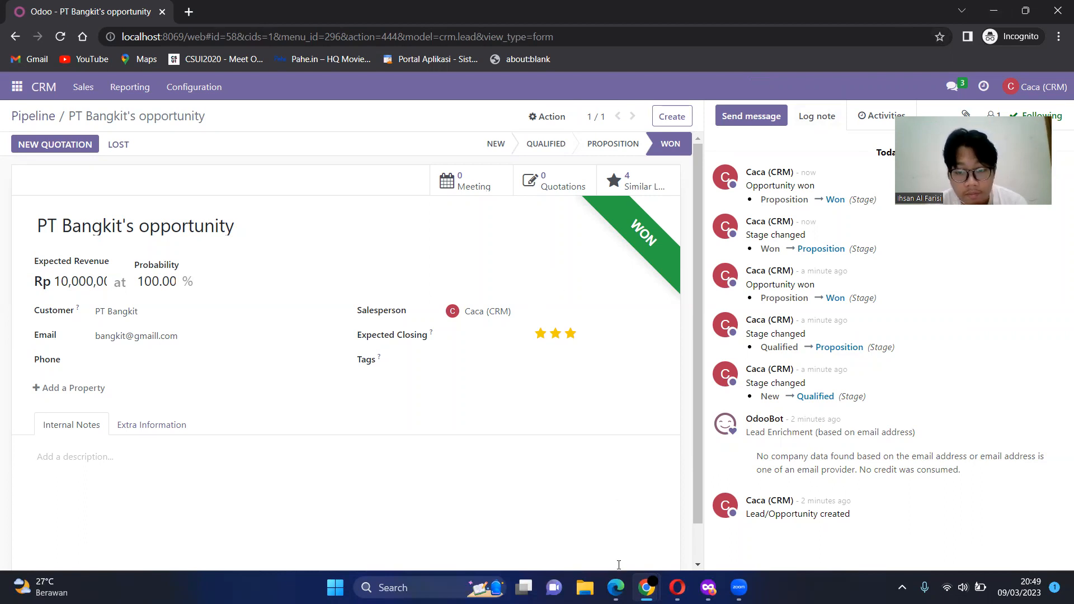
{"action": "mouse_move", "coordinate": [616, 587]}
{"action": "left_click", "coordinate": [648, 542]}
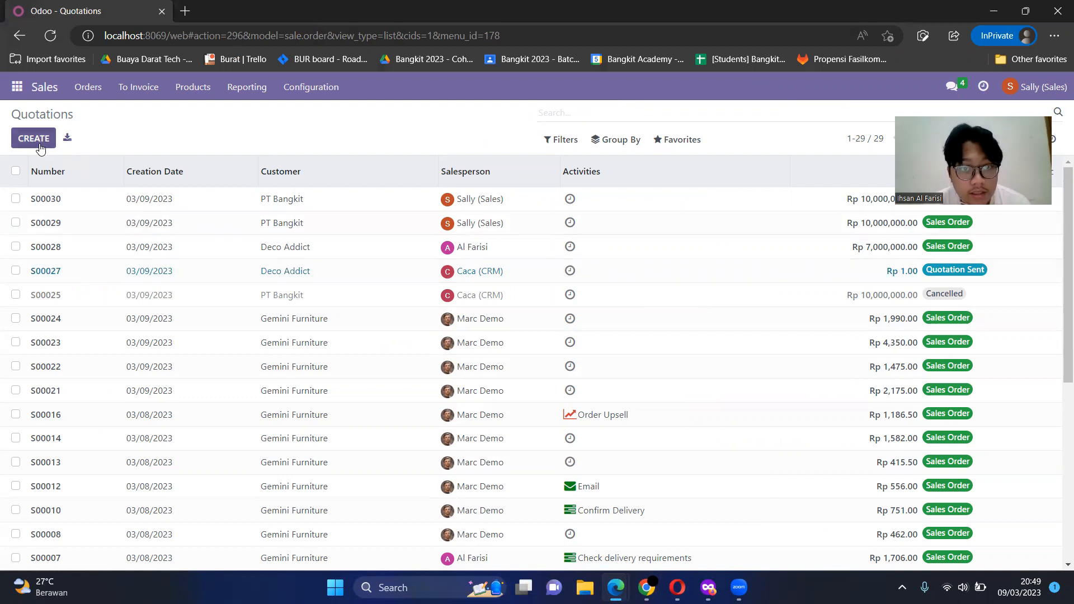
{"action": "left_click", "coordinate": [16, 89]}
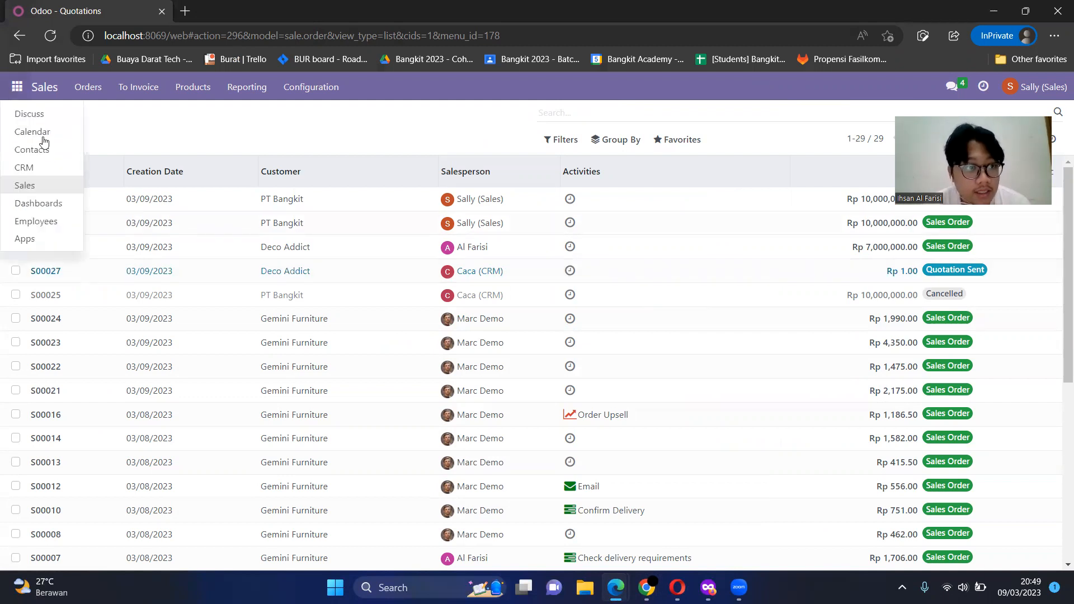
{"action": "left_click", "coordinate": [62, 187]}
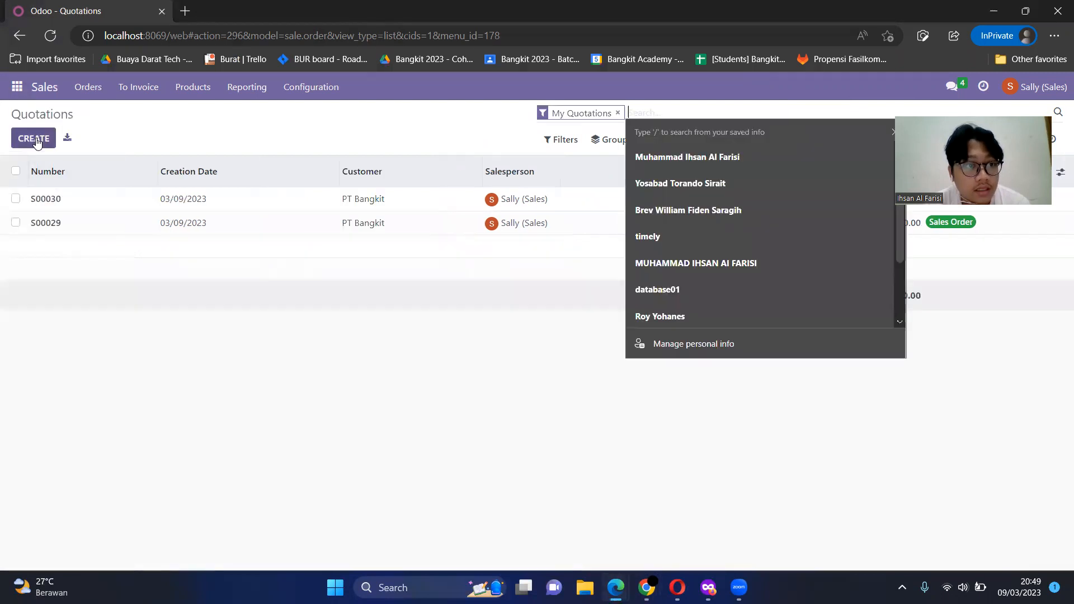
Step: Create a new quotation with PT Bangkit as the customer
{"action": "left_click", "coordinate": [34, 140]}
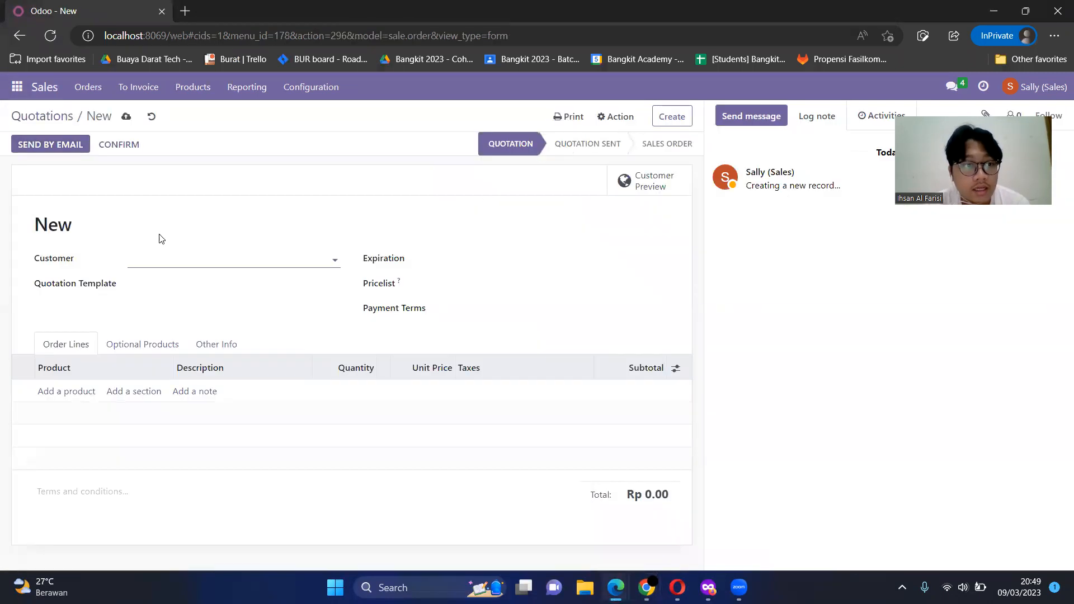
{"action": "left_click", "coordinate": [173, 258]}
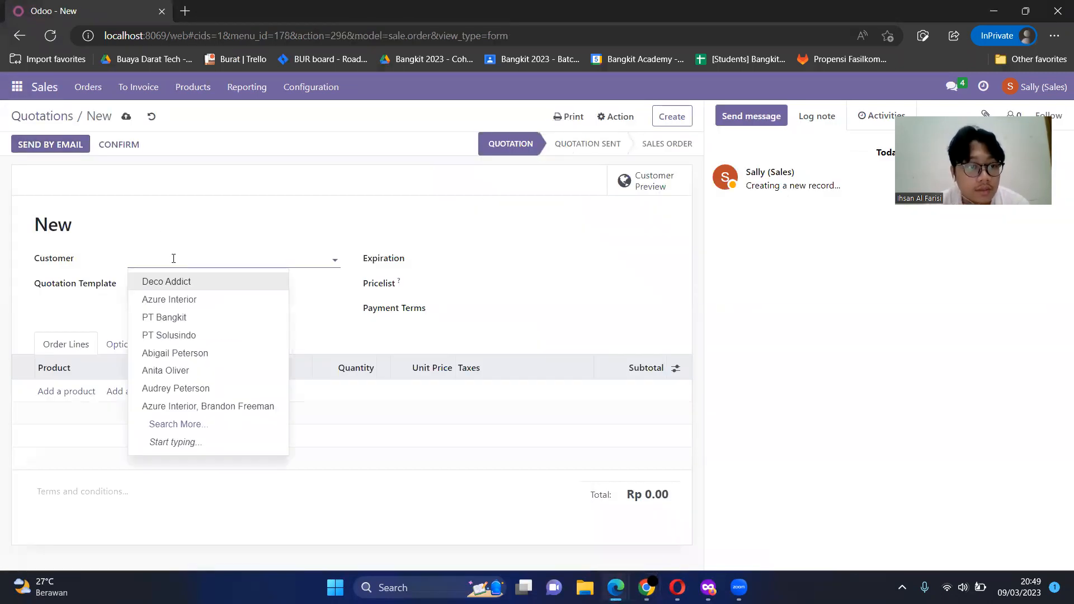
{"action": "left_click", "coordinate": [171, 317]}
Step: Add an order line for [E-COM07] Large Cabinet with quantity 20 and a unit price of 500000
{"action": "left_click", "coordinate": [89, 390]}
{"action": "type", "text": "large"}
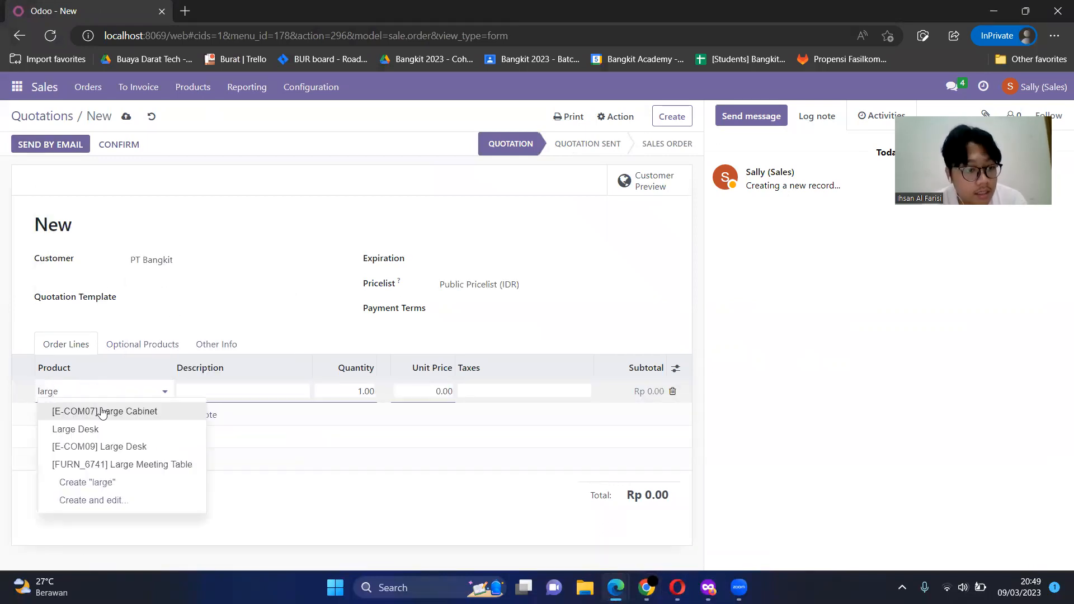
{"action": "left_click", "coordinate": [70, 411]}
{"action": "left_click", "coordinate": [348, 391]}
{"action": "type", "text": "20"}
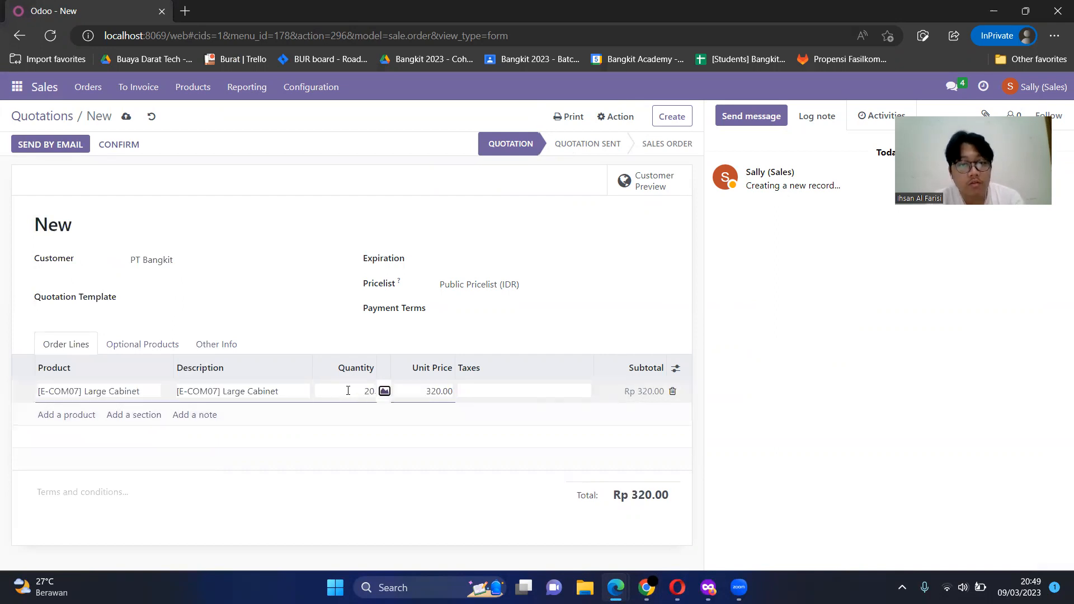
{"action": "key", "text": "Tab"}
{"action": "type", "text": "500000"}
{"action": "left_click", "coordinate": [413, 524]}
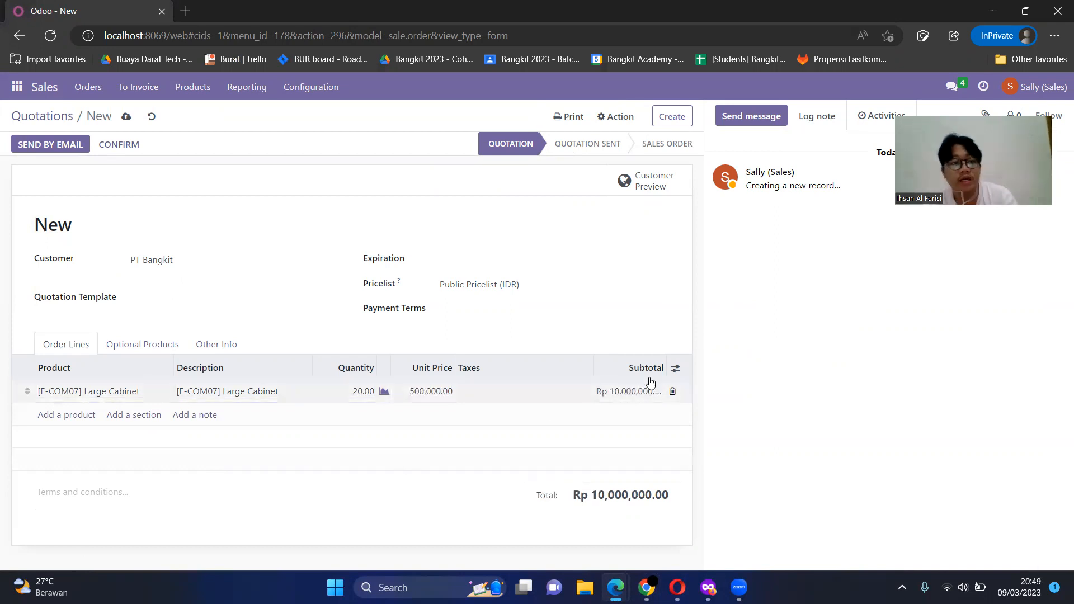
Step: Send the quotation to PT Bangkit by email using the default message, and confirm it as a sales order
{"action": "left_click", "coordinate": [65, 145]}
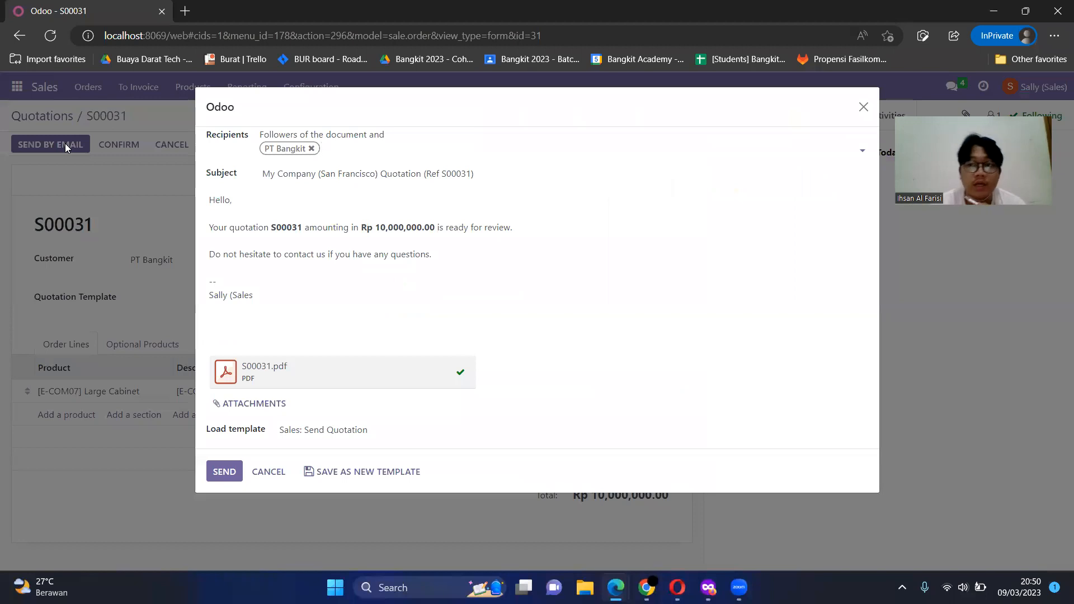
{"action": "left_click", "coordinate": [226, 473]}
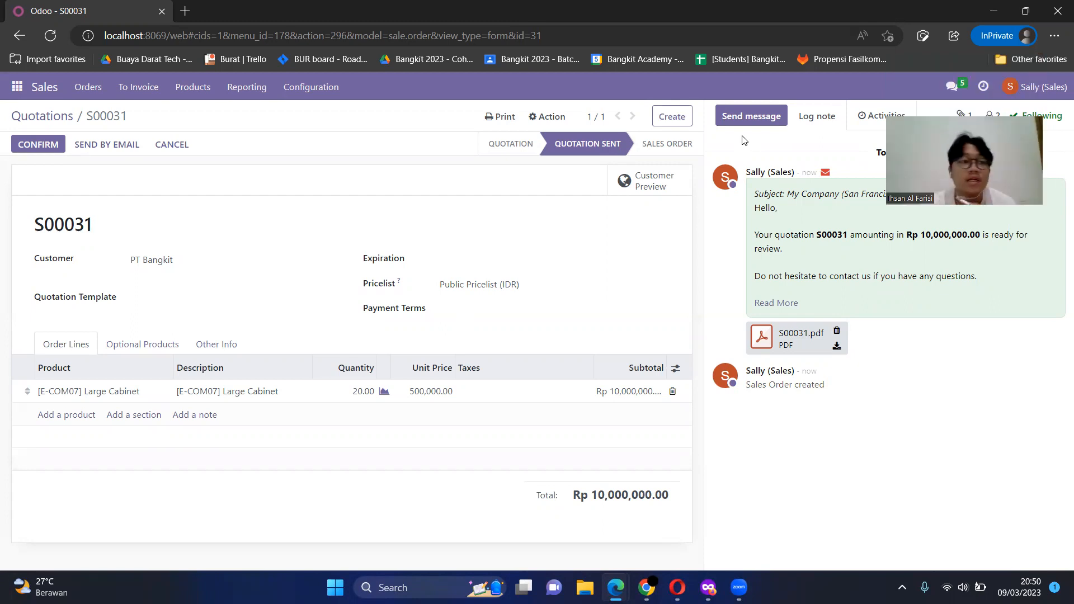
{"action": "left_click", "coordinate": [39, 148]}
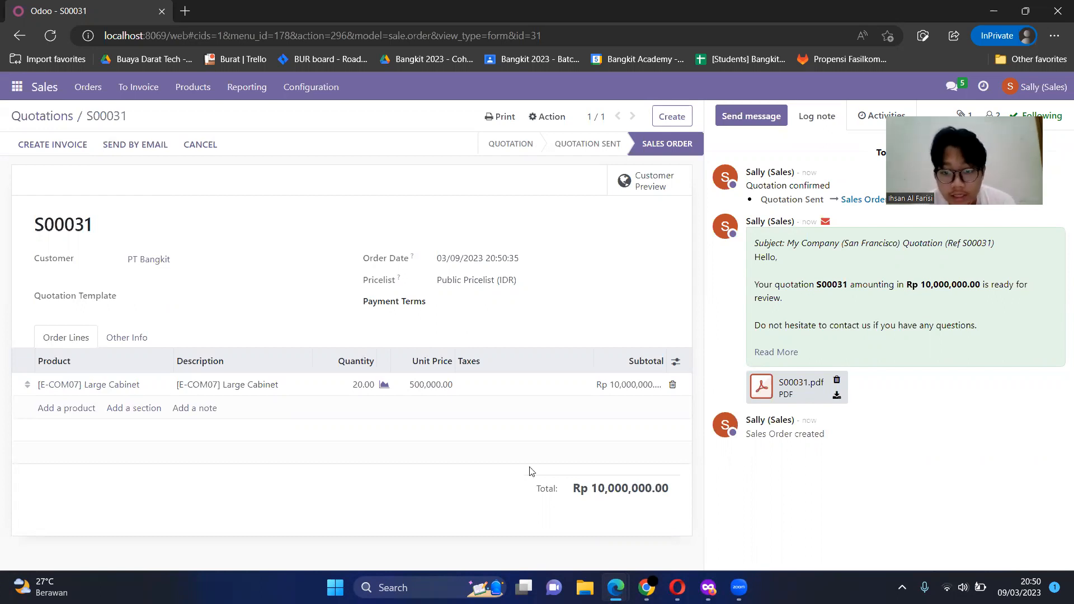
Step: Switch to the inventory user's Opera window, refresh the Inventory Overview and list the delivery orders to process
{"action": "mouse_move", "coordinate": [708, 586]}
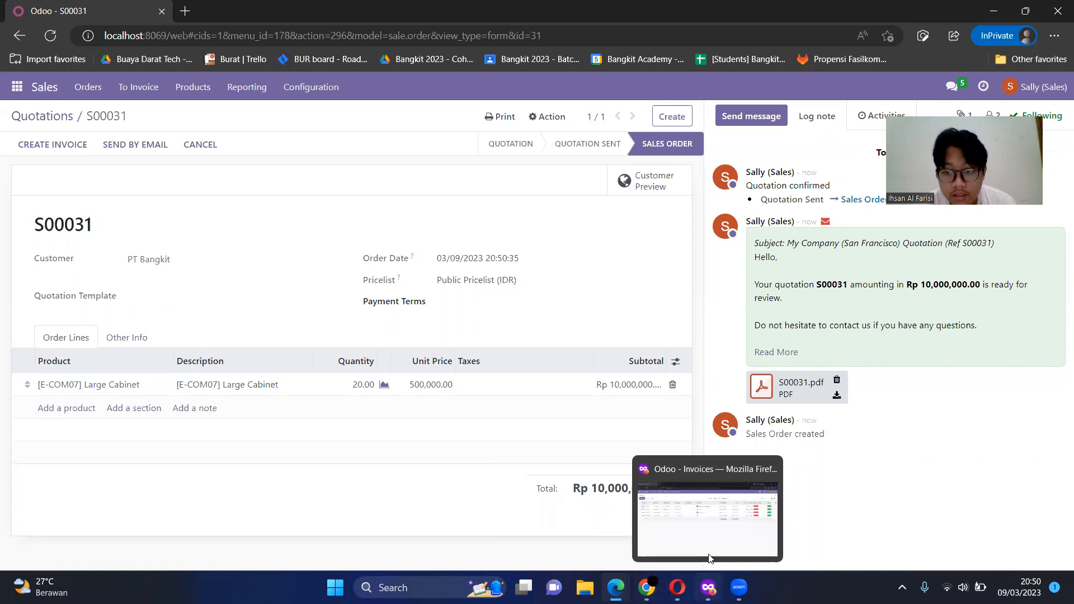
{"action": "mouse_move", "coordinate": [615, 587]}
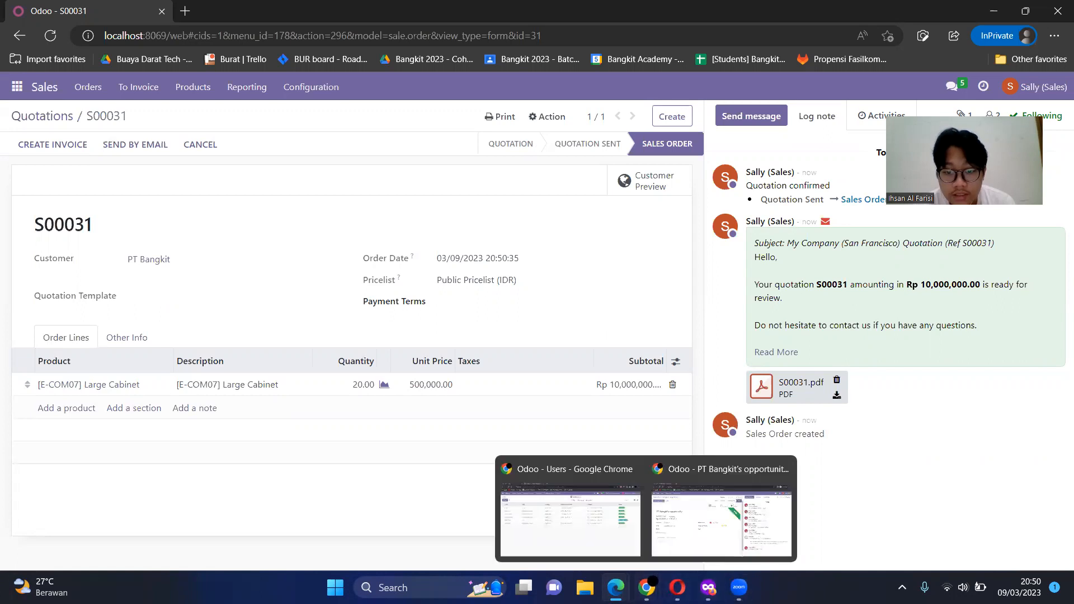
{"action": "left_click", "coordinate": [678, 587]}
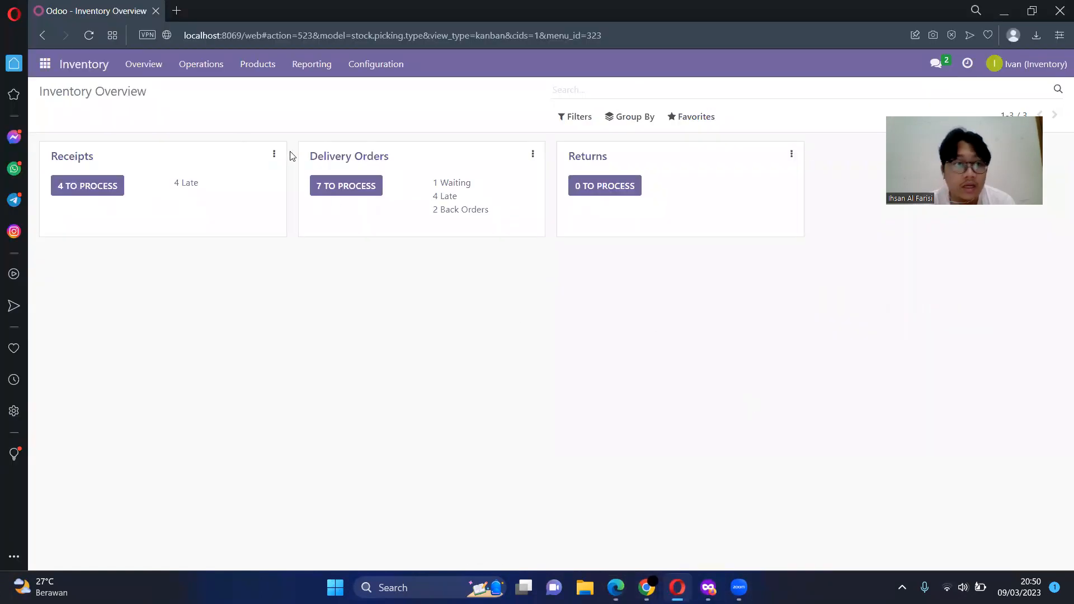
{"action": "left_click", "coordinate": [88, 37]}
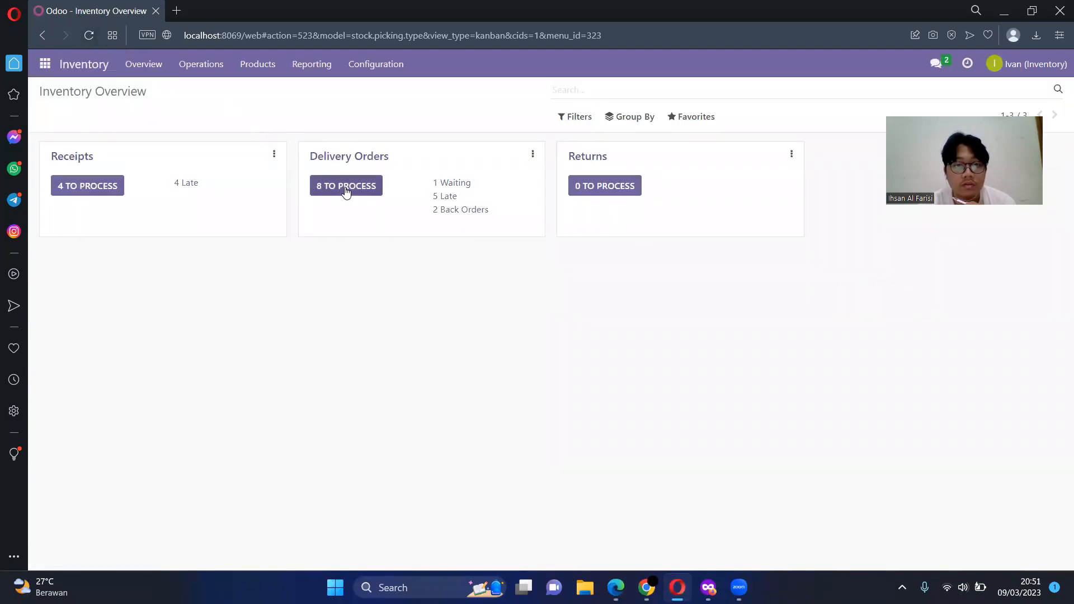
{"action": "left_click", "coordinate": [345, 188]}
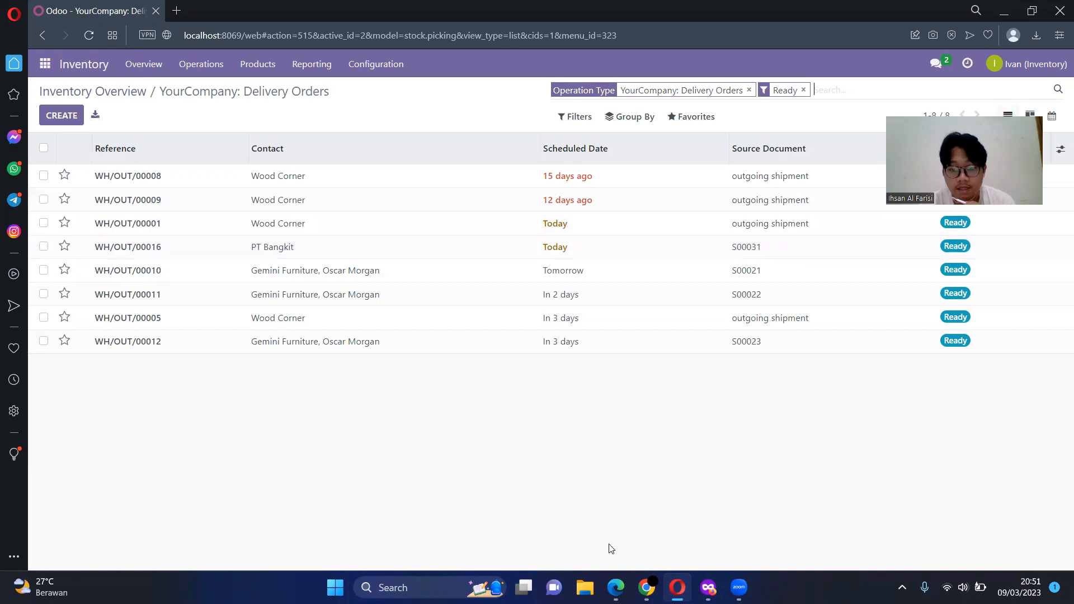
Step: Check PT Bangkit's sales order in the Edge InPrivate window and return to the delivery orders in Opera
{"action": "mouse_move", "coordinate": [619, 585]}
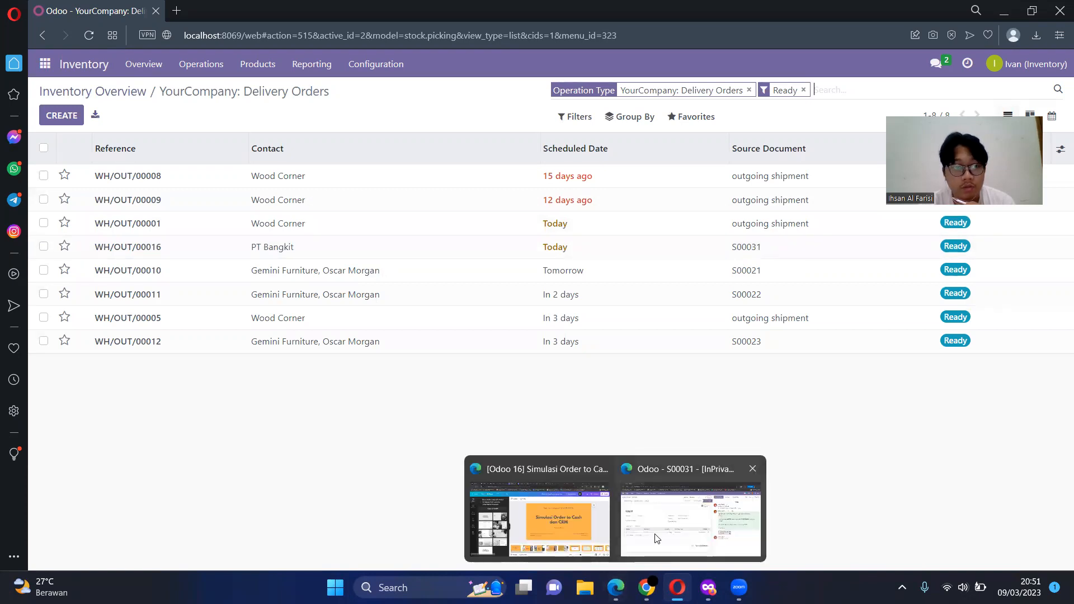
{"action": "left_click", "coordinate": [693, 506]}
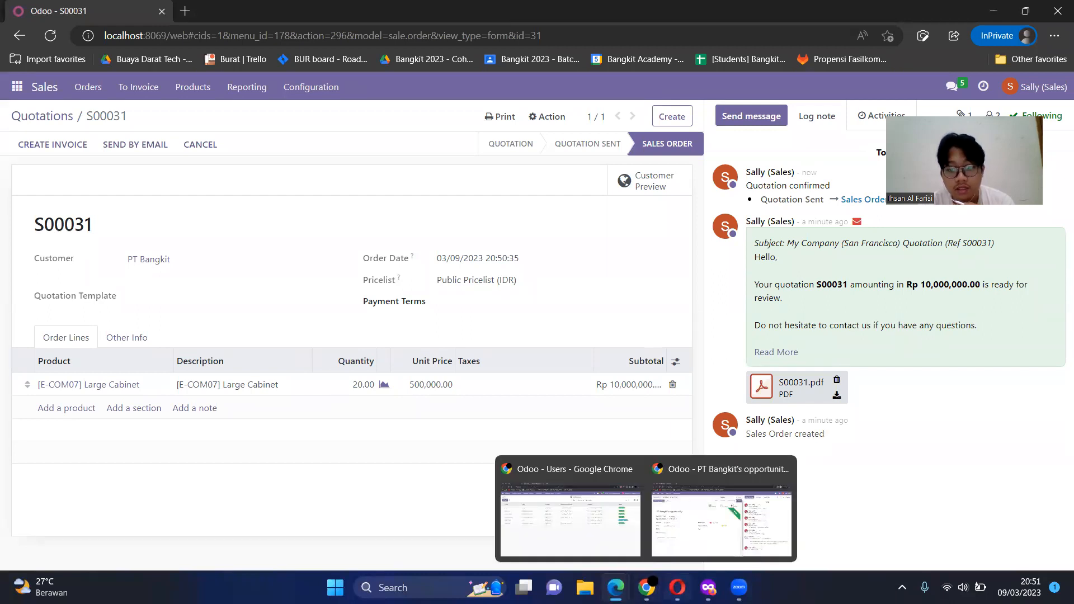
{"action": "left_click", "coordinate": [677, 587]}
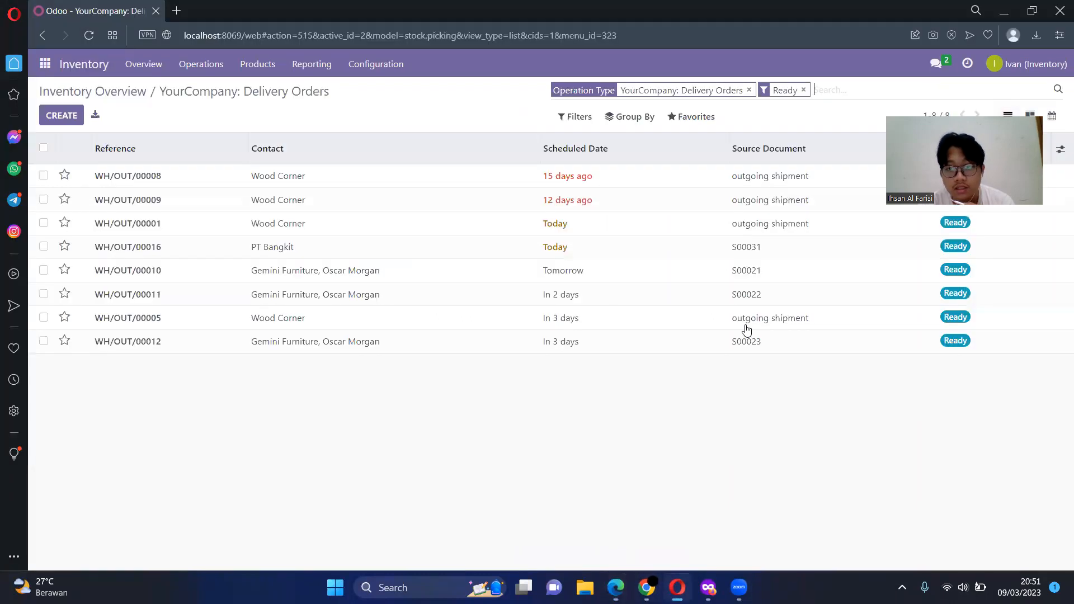
Step: Open PT Bangkit's delivery order, set the Large Cabinet's done quantity to 20 and validate the delivery
{"action": "left_click", "coordinate": [285, 250]}
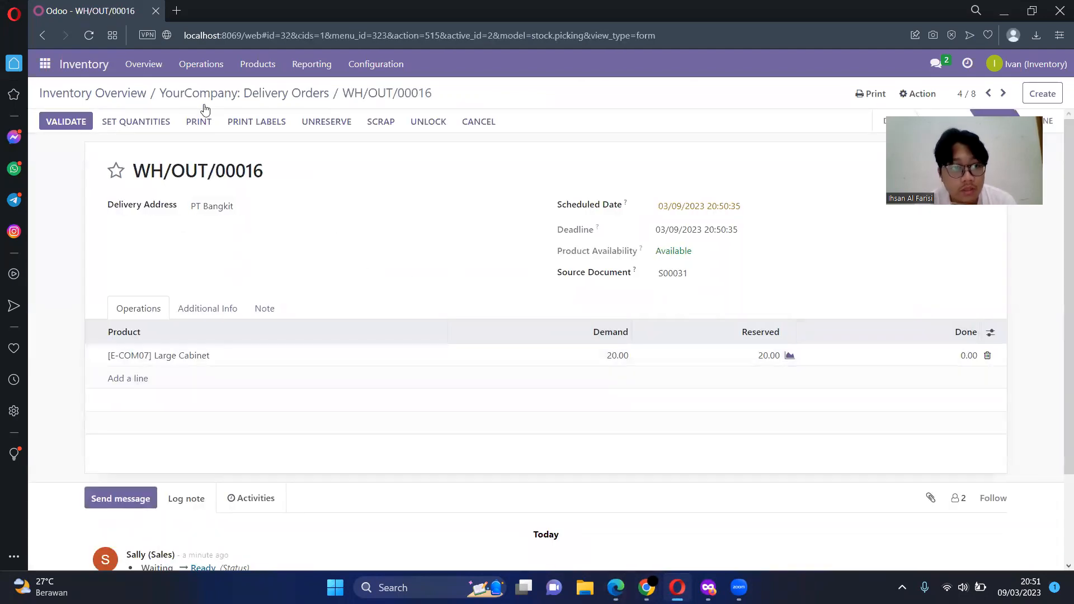
{"action": "left_click", "coordinate": [964, 357]}
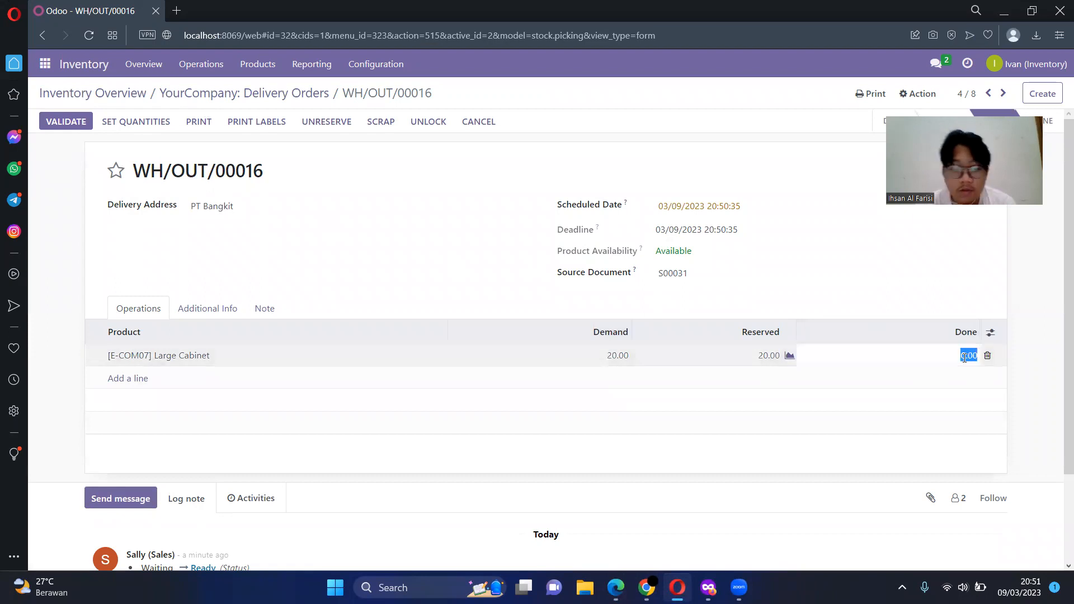
{"action": "type", "text": "20"}
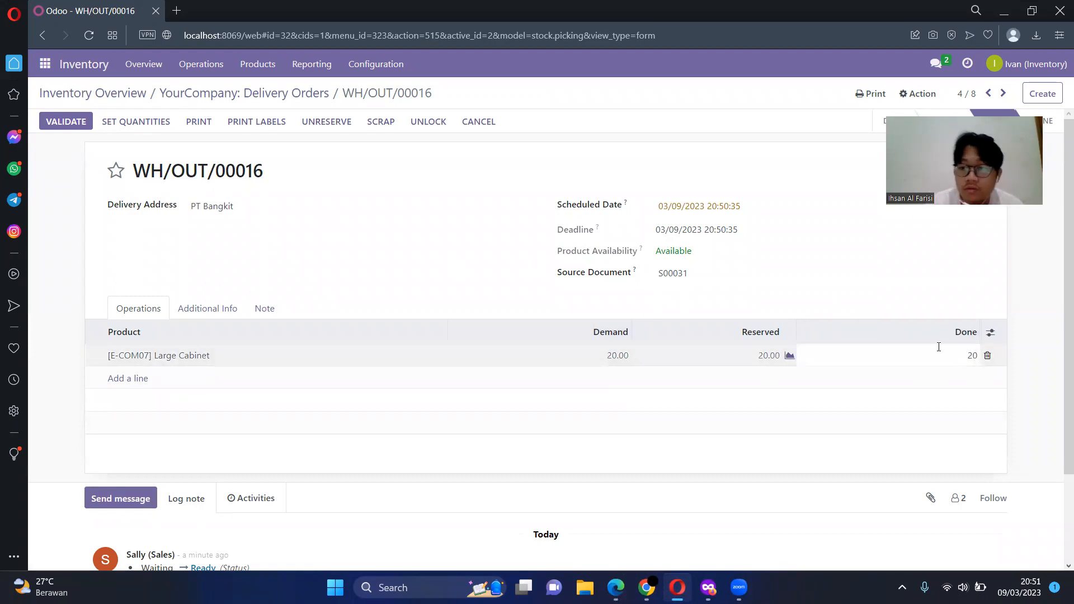
{"action": "left_click", "coordinate": [831, 280]}
{"action": "left_click", "coordinate": [645, 311]}
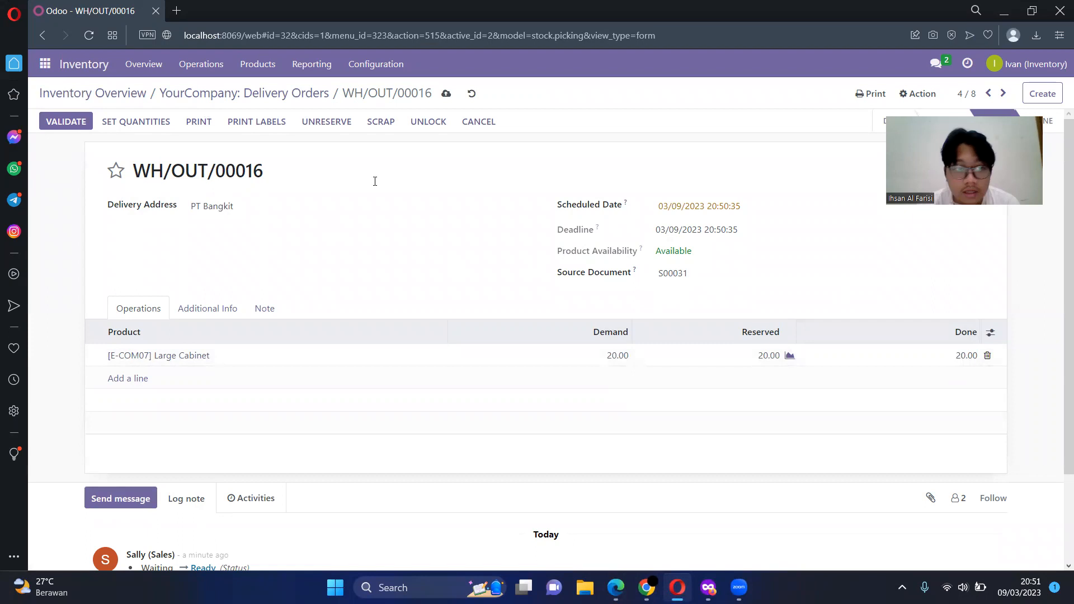
{"action": "left_click", "coordinate": [65, 122]}
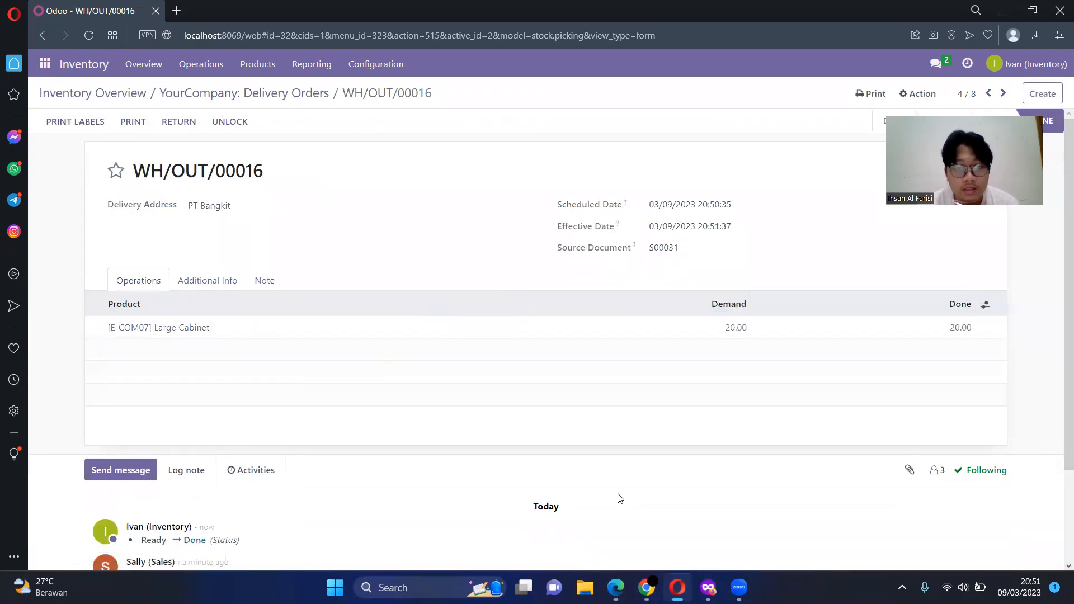
Step: Refresh PT Bangkit's sales order in the Edge InPrivate window, and create and view a regular invoice from it
{"action": "mouse_move", "coordinate": [615, 587]}
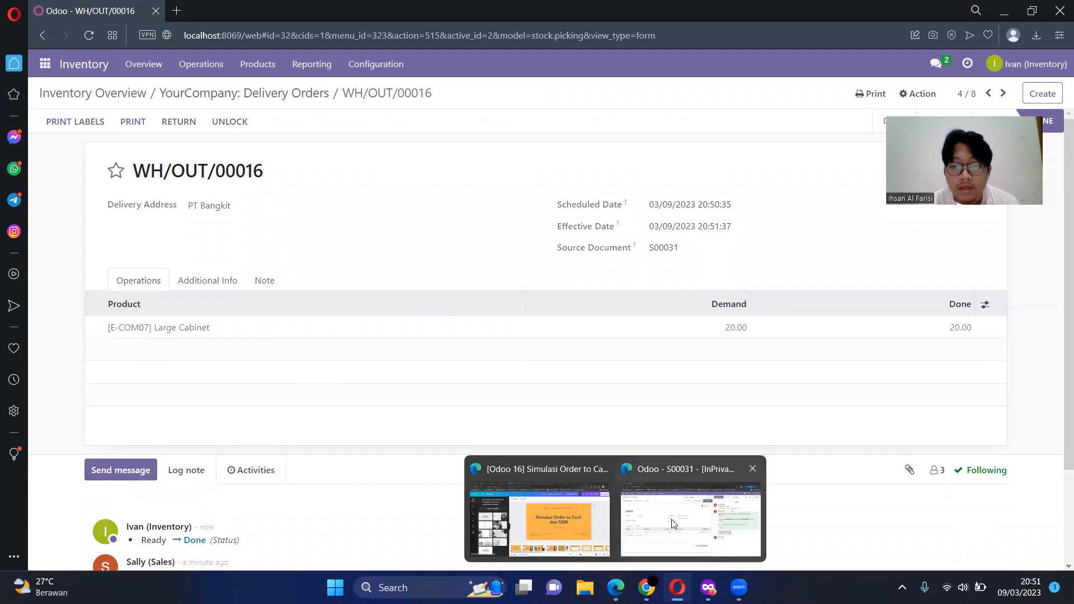
{"action": "left_click", "coordinate": [691, 517]}
{"action": "left_click", "coordinate": [50, 37]}
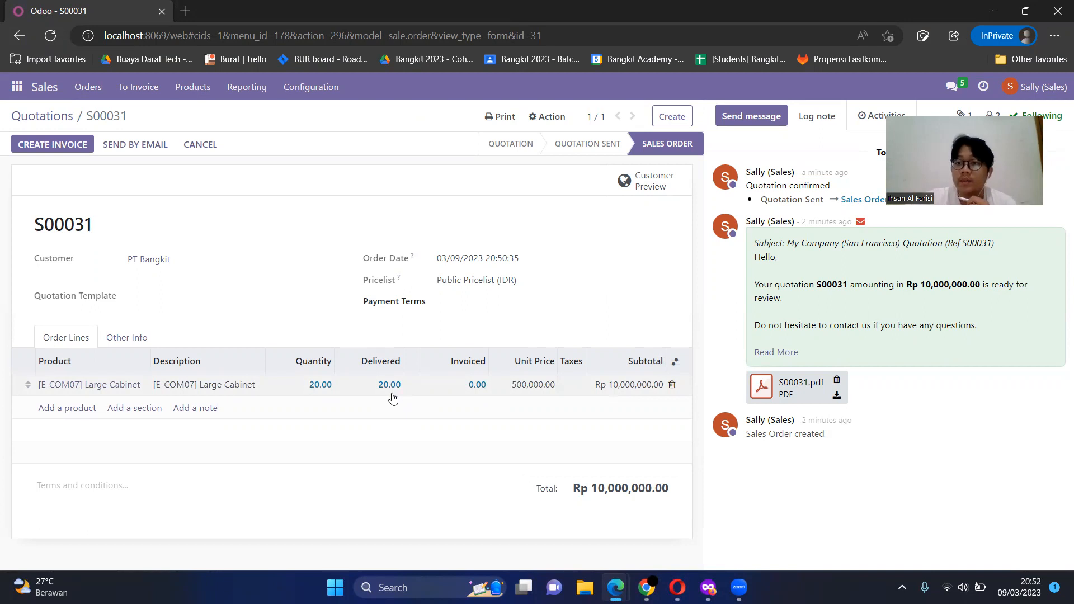
{"action": "left_click", "coordinate": [67, 151]}
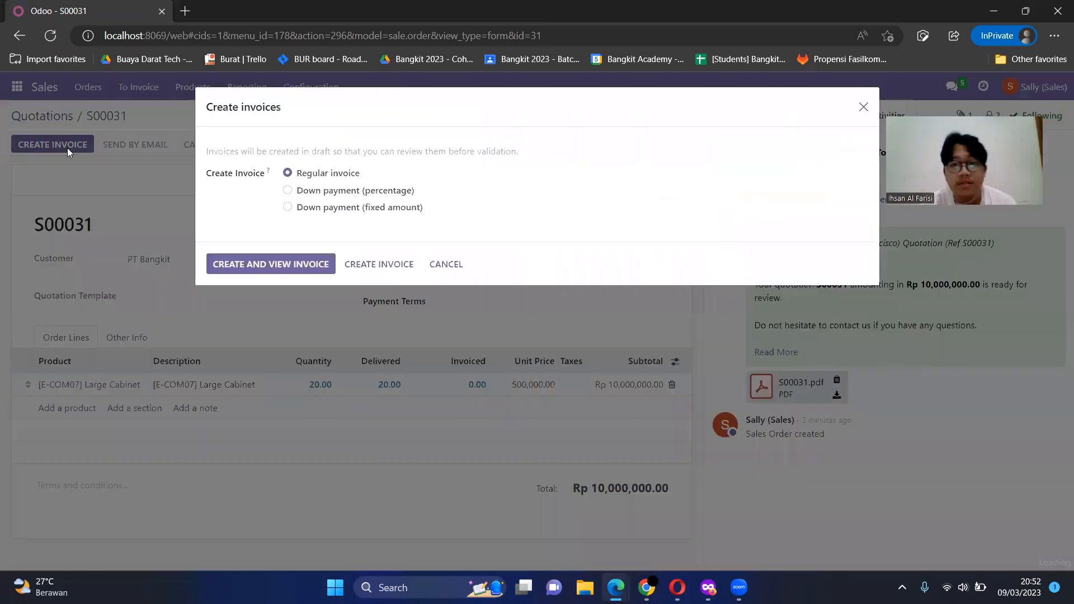
{"action": "left_click", "coordinate": [226, 270]}
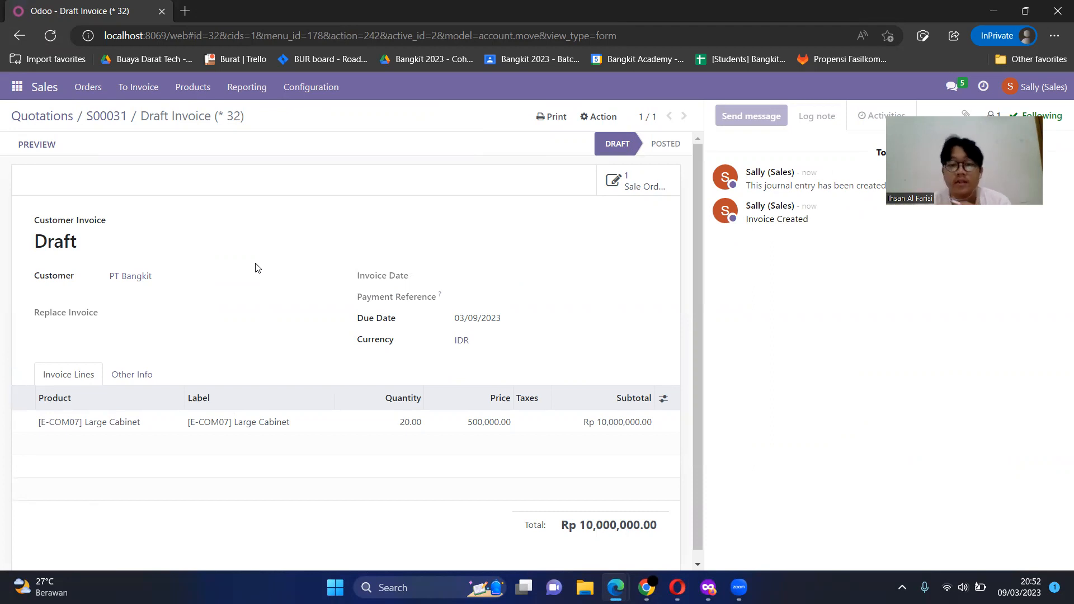
Step: In the finance user's Firefox window, reload the Invoicing list, open PT Bangkit's draft invoice and confirm it
{"action": "mouse_move", "coordinate": [708, 587]}
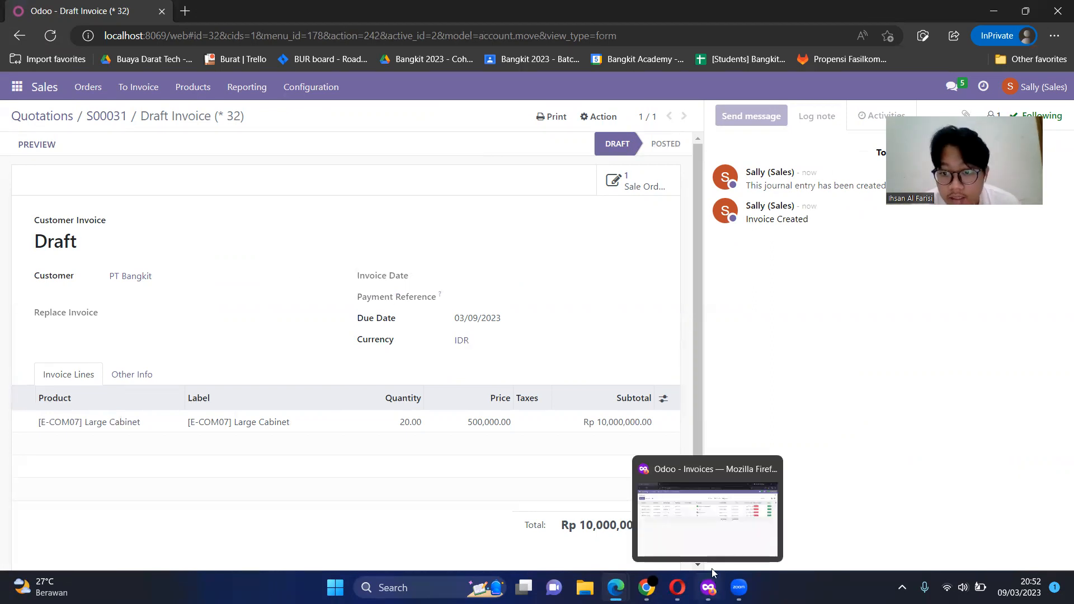
{"action": "left_click", "coordinate": [714, 549]}
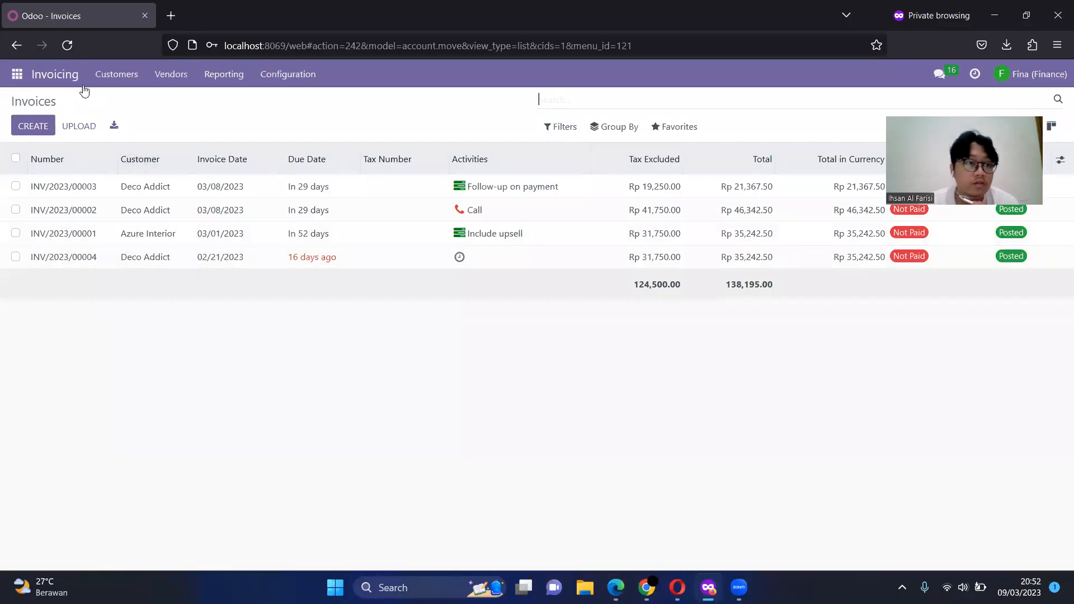
{"action": "left_click", "coordinate": [17, 74]}
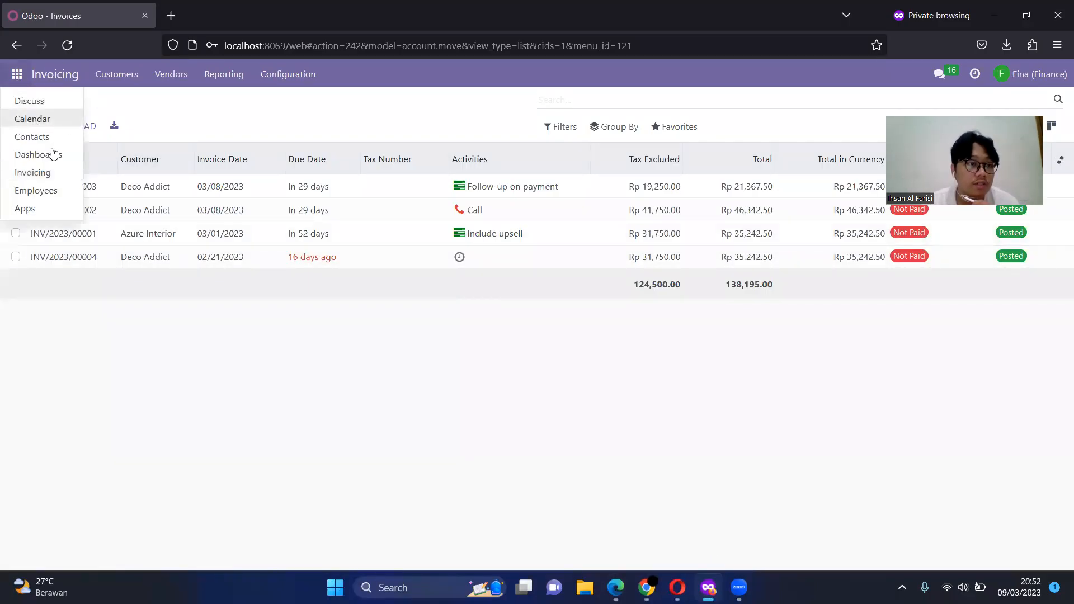
{"action": "left_click", "coordinate": [42, 173]}
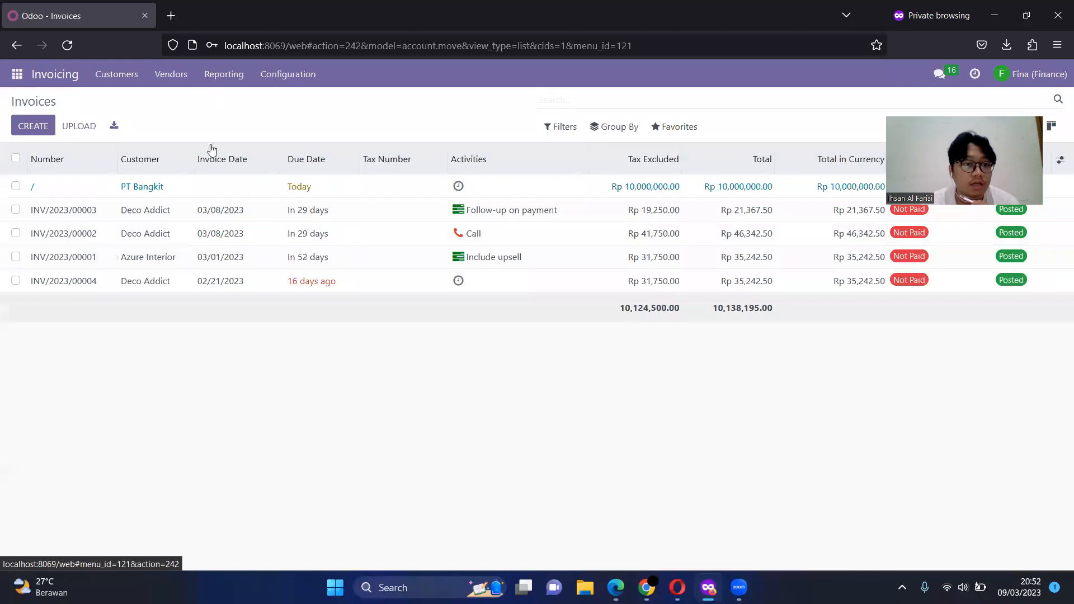
{"action": "left_click", "coordinate": [327, 198]}
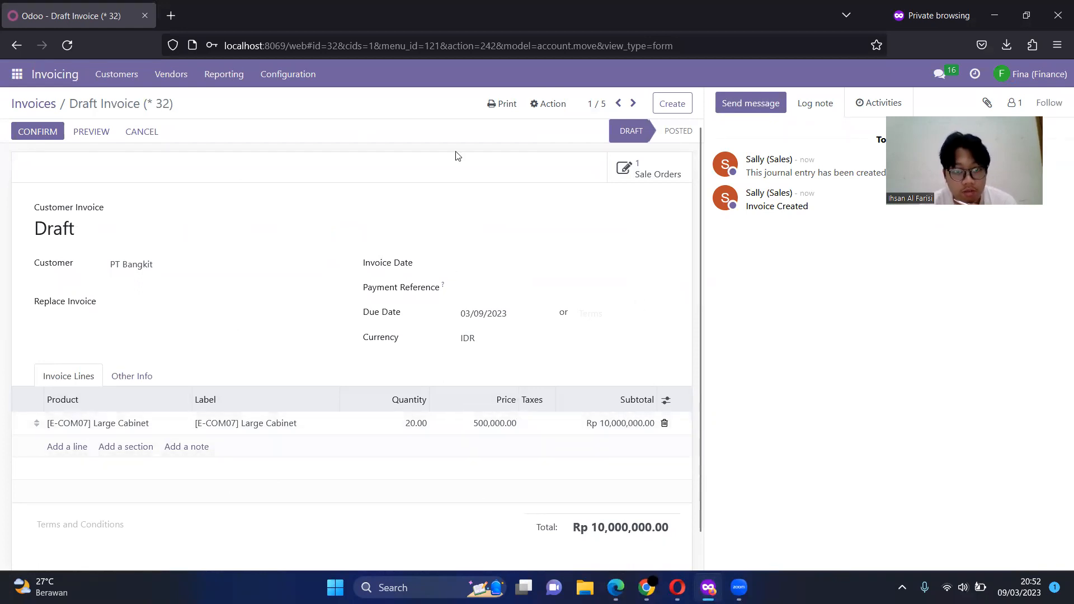
{"action": "left_click", "coordinate": [39, 134]}
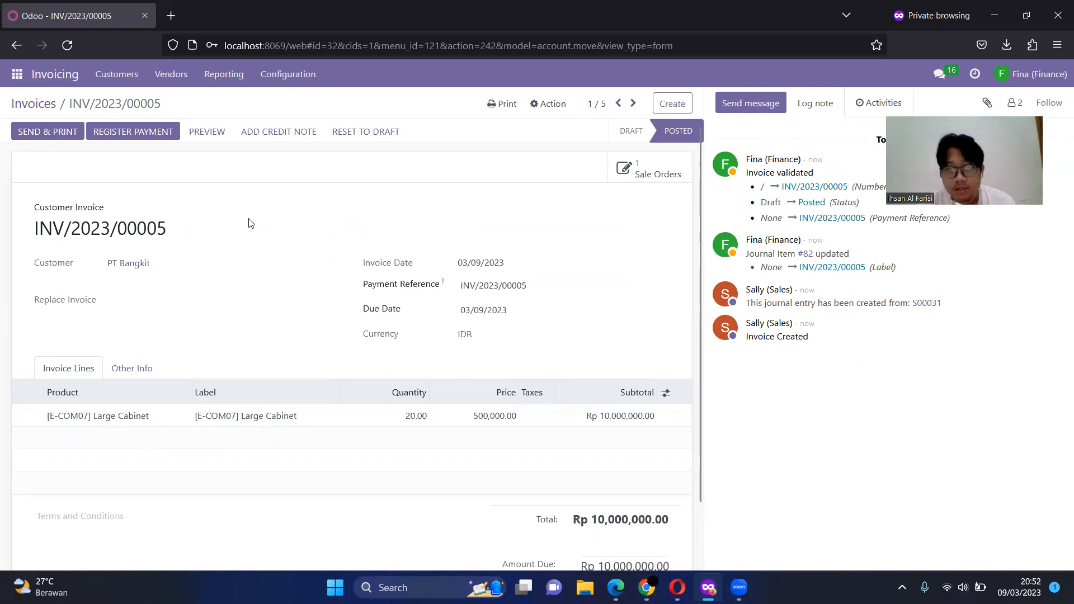
Step: Send PT Bangkit's invoice by email and print it, look through the generated PDF and return to the invoice
{"action": "left_click", "coordinate": [59, 140]}
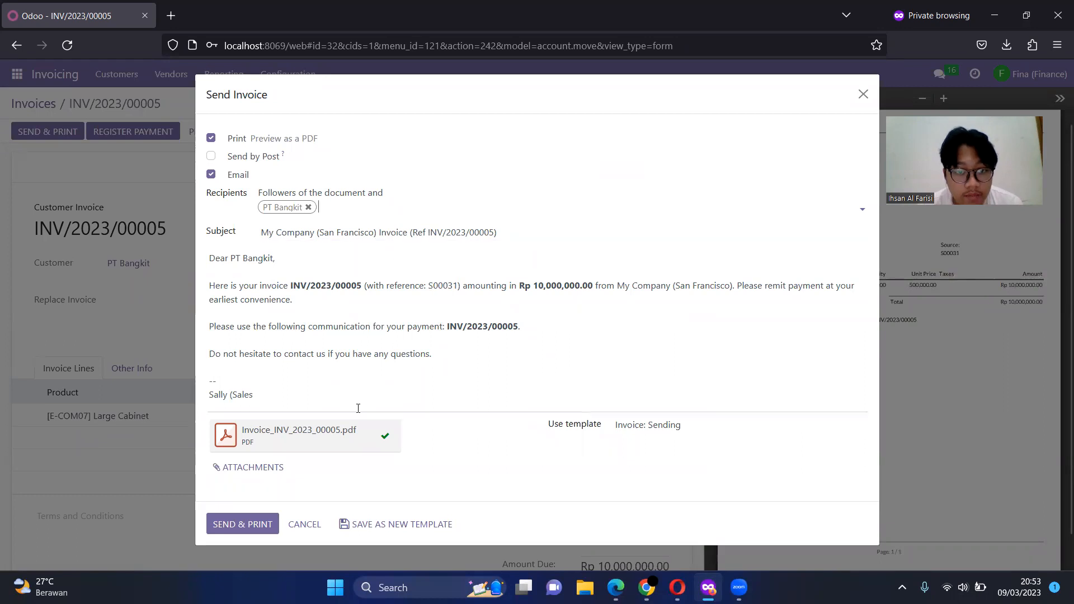
{"action": "left_click", "coordinate": [261, 533]}
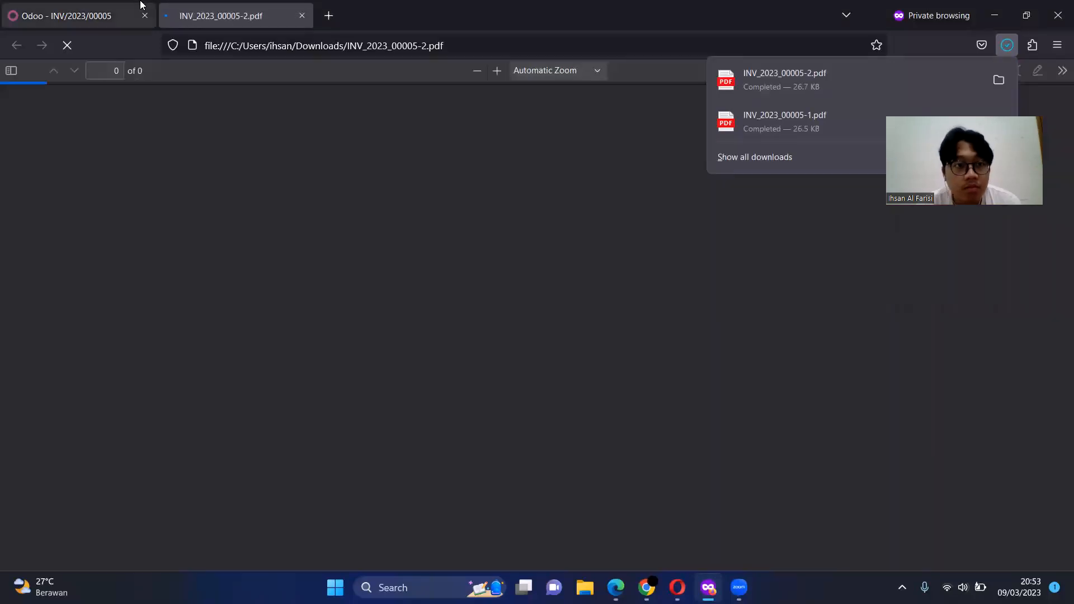
{"action": "scroll", "coordinate": [378, 179], "scroll_direction": "down", "scroll_amount": 5}
{"action": "scroll", "coordinate": [378, 179], "scroll_direction": "down", "scroll_amount": 3}
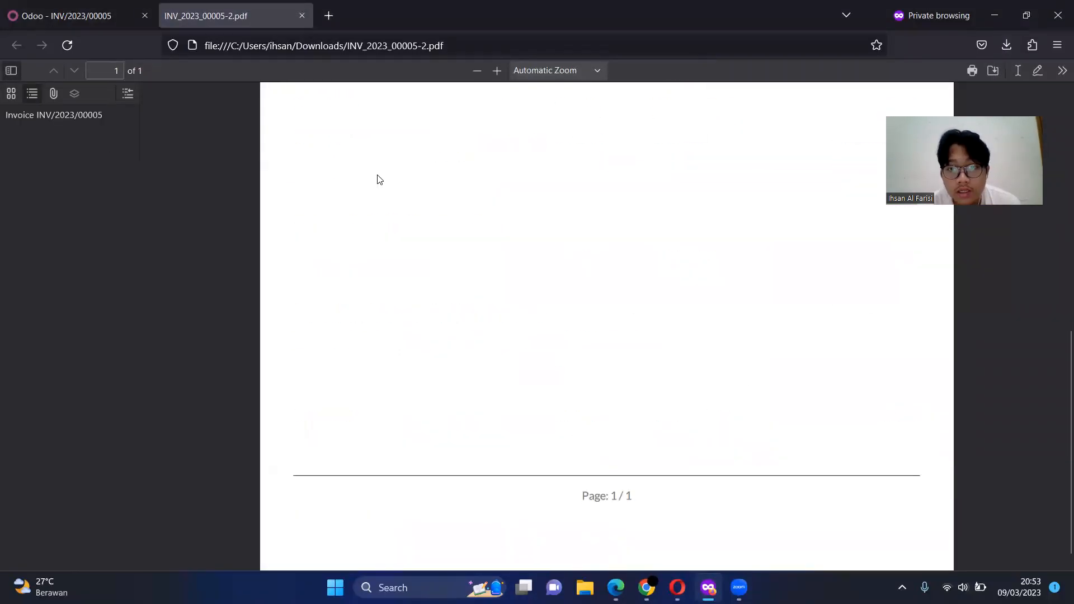
{"action": "scroll", "coordinate": [377, 178], "scroll_direction": "up", "scroll_amount": 10}
{"action": "left_click", "coordinate": [108, 17]}
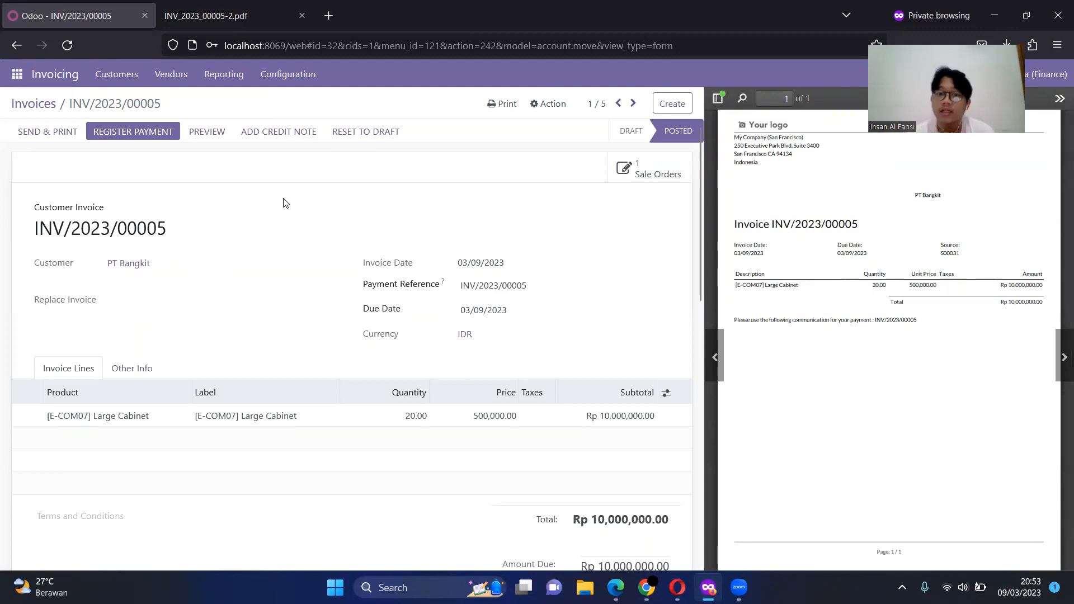
Step: Register the payment of PT Bangkit's invoice with the Bank journal and the Manual payment method
{"action": "left_click", "coordinate": [150, 136]}
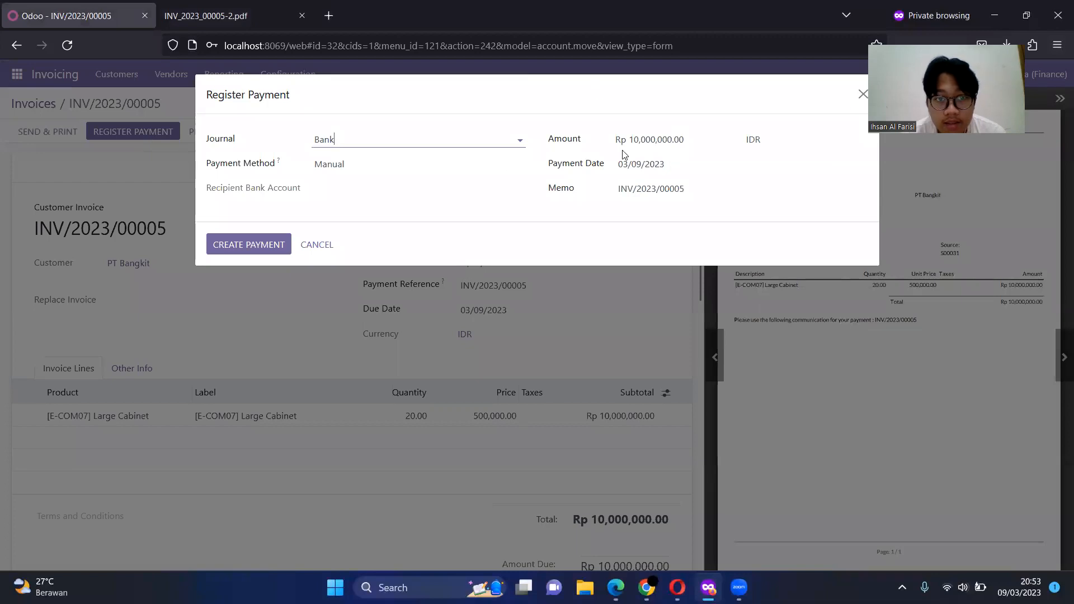
{"action": "left_click", "coordinate": [355, 164]}
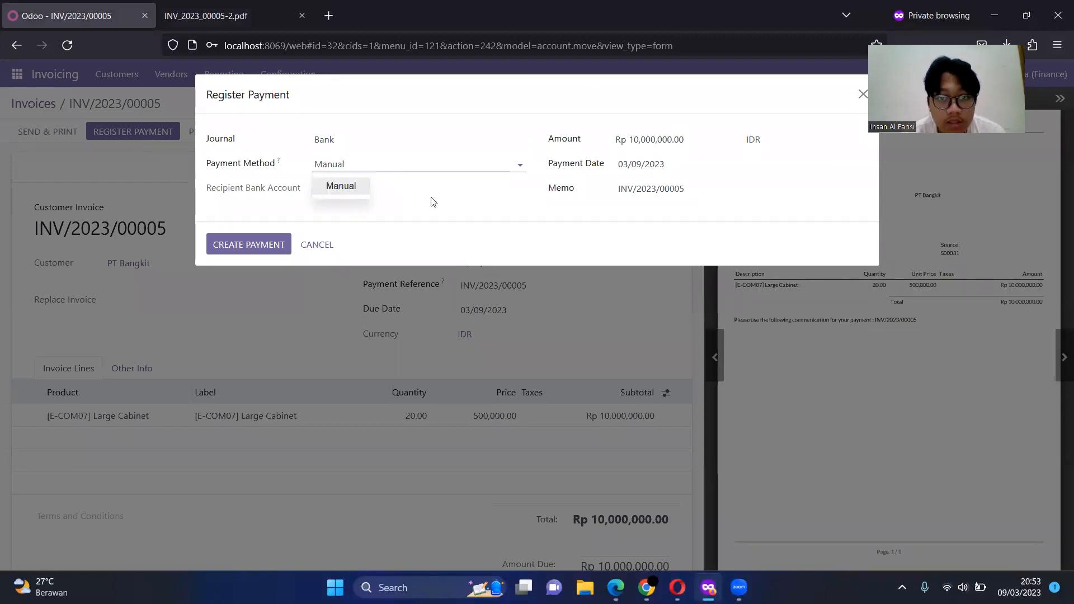
{"action": "left_click", "coordinate": [454, 213]}
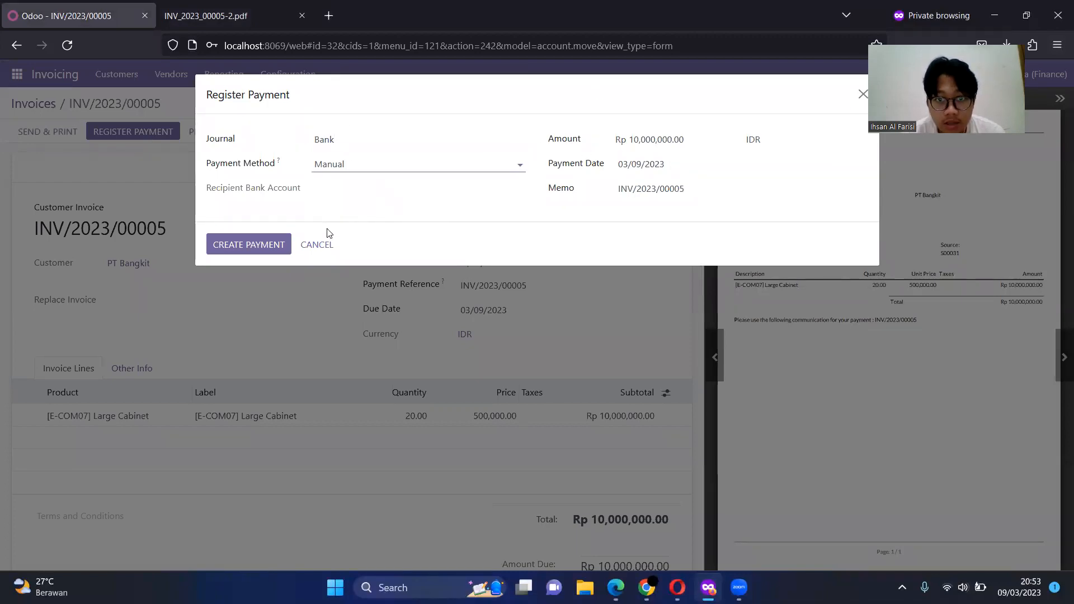
{"action": "left_click", "coordinate": [246, 253]}
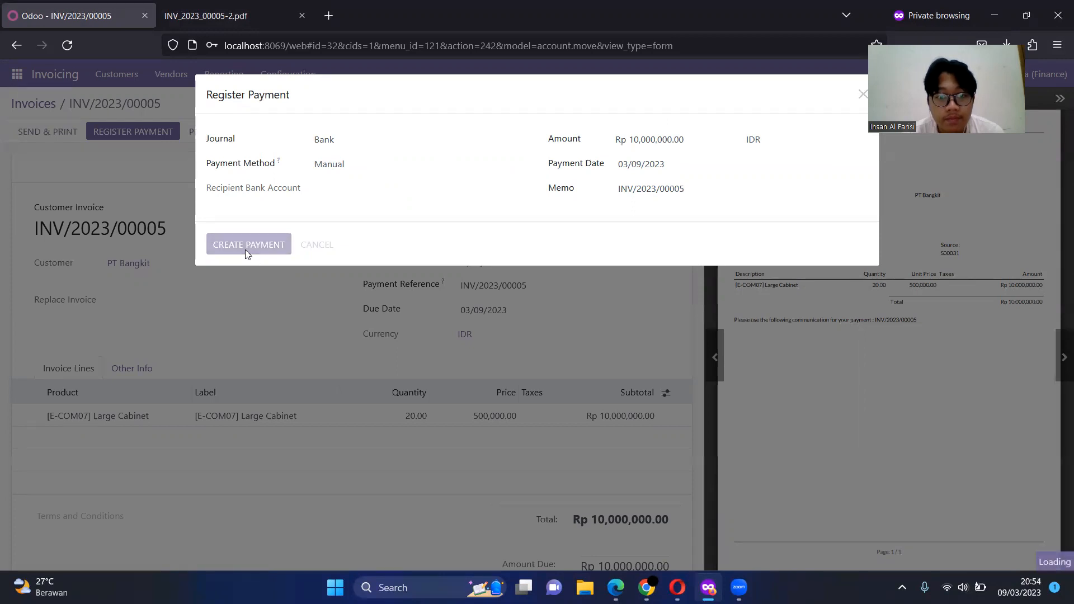